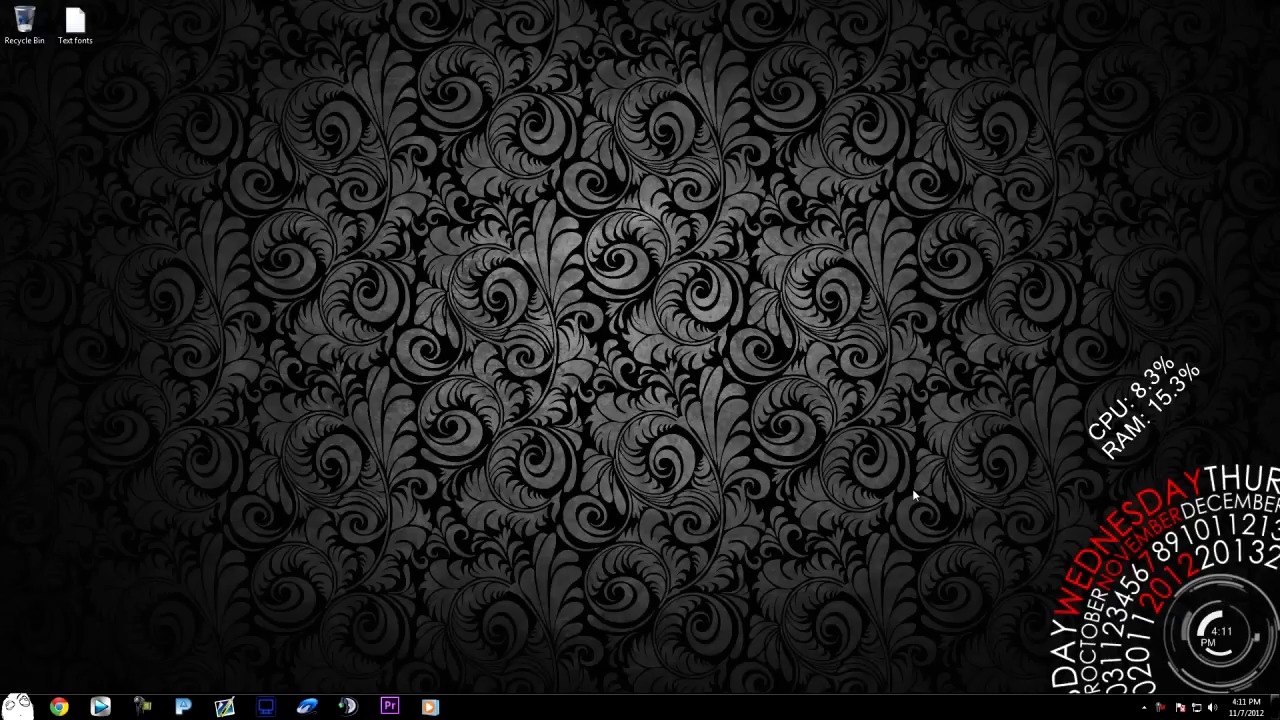
# Launch Vegas Pro 12 from the taskbar to get an empty 1280x720 29.970p project.
pyautogui.click(100, 706)
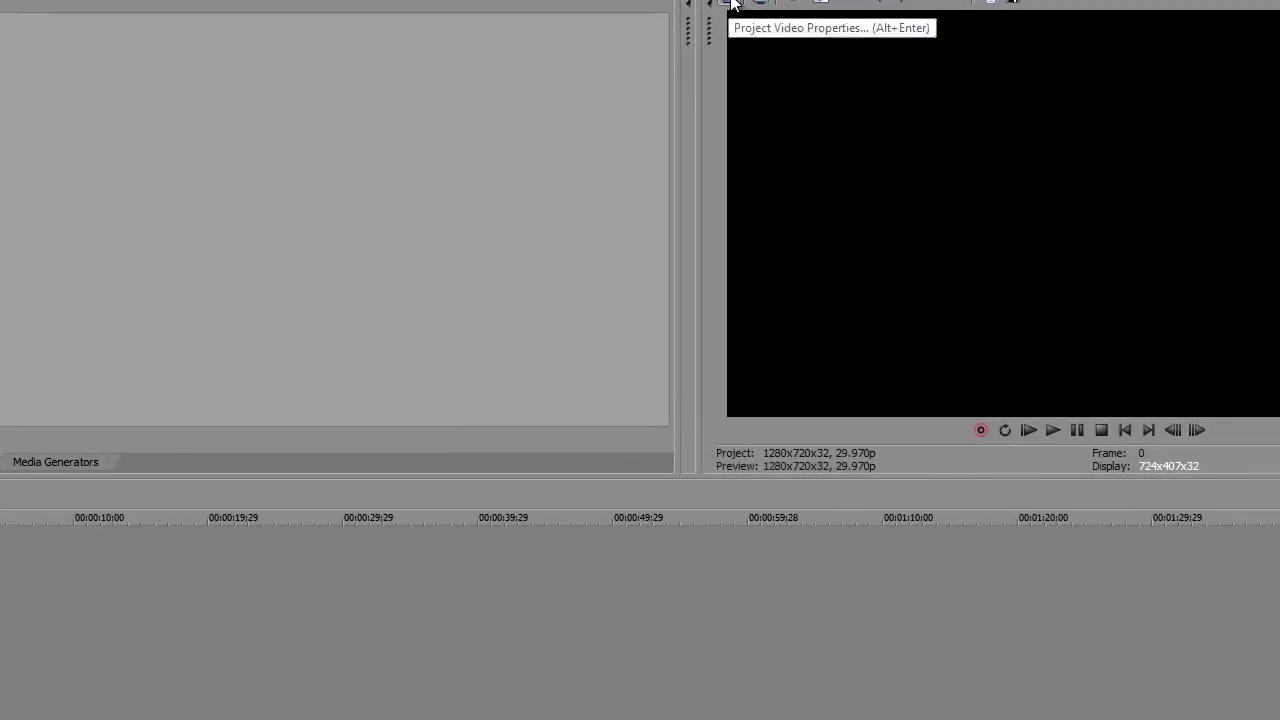
# Set project video to HDV 720-30p with 8-bit, Best quality and deinterlace None, saved as default.
pyautogui.click(731, 3)
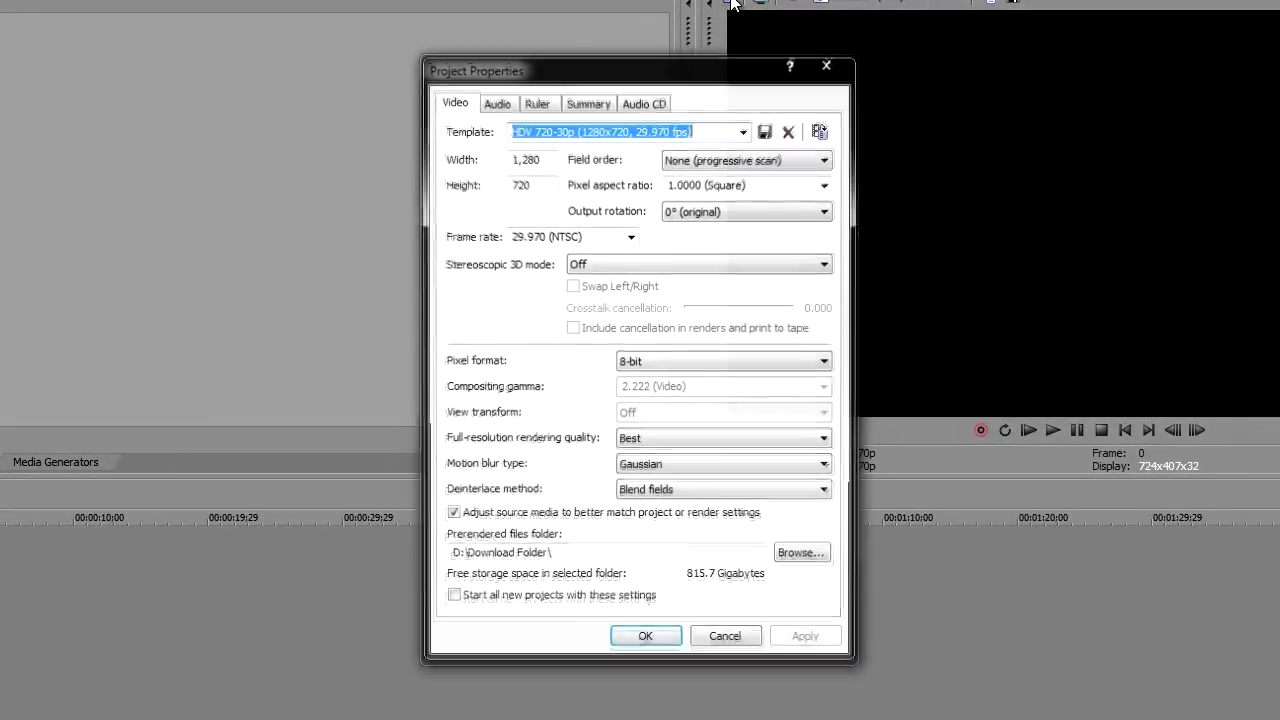
pyautogui.click(743, 132)
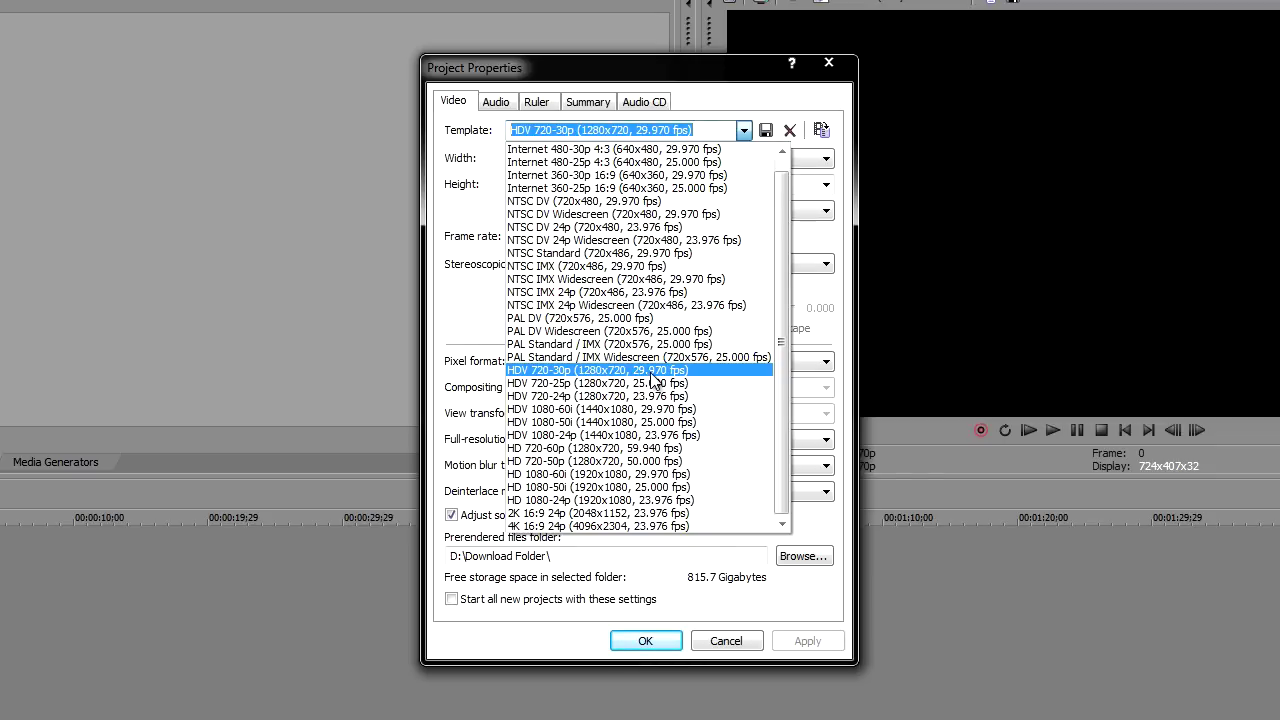
pyautogui.click(656, 373)
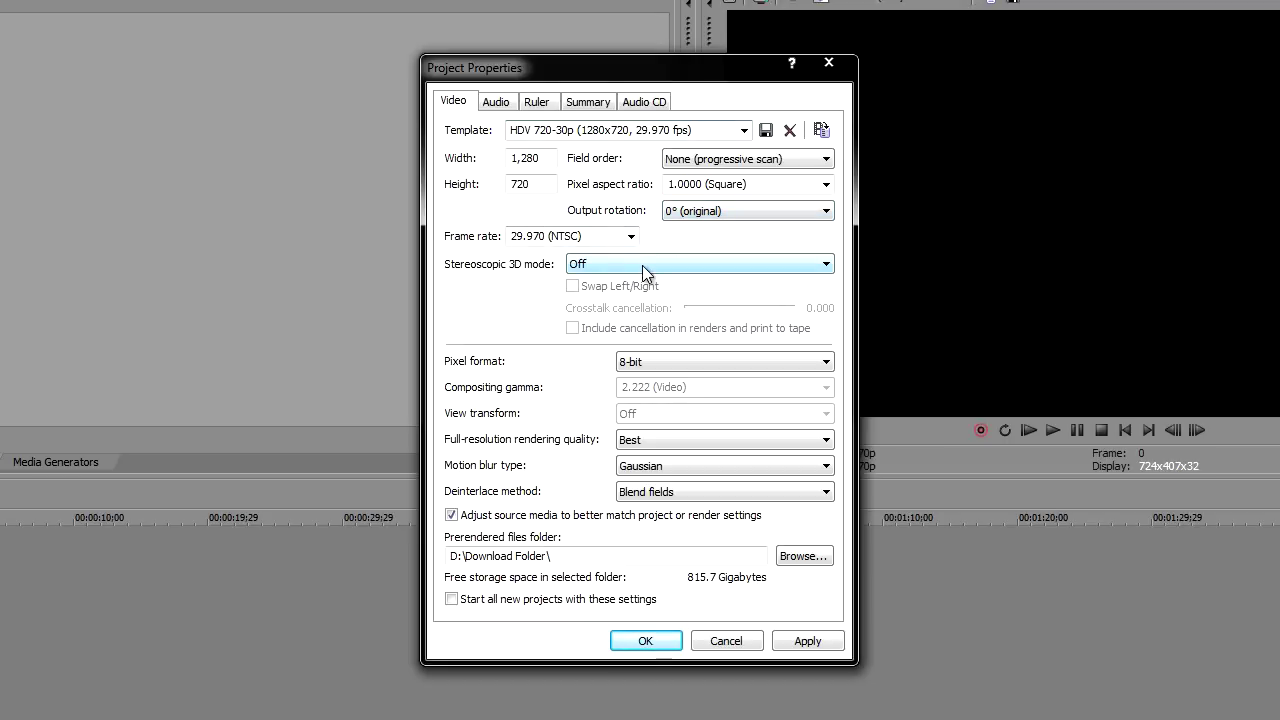
pyautogui.click(681, 360)
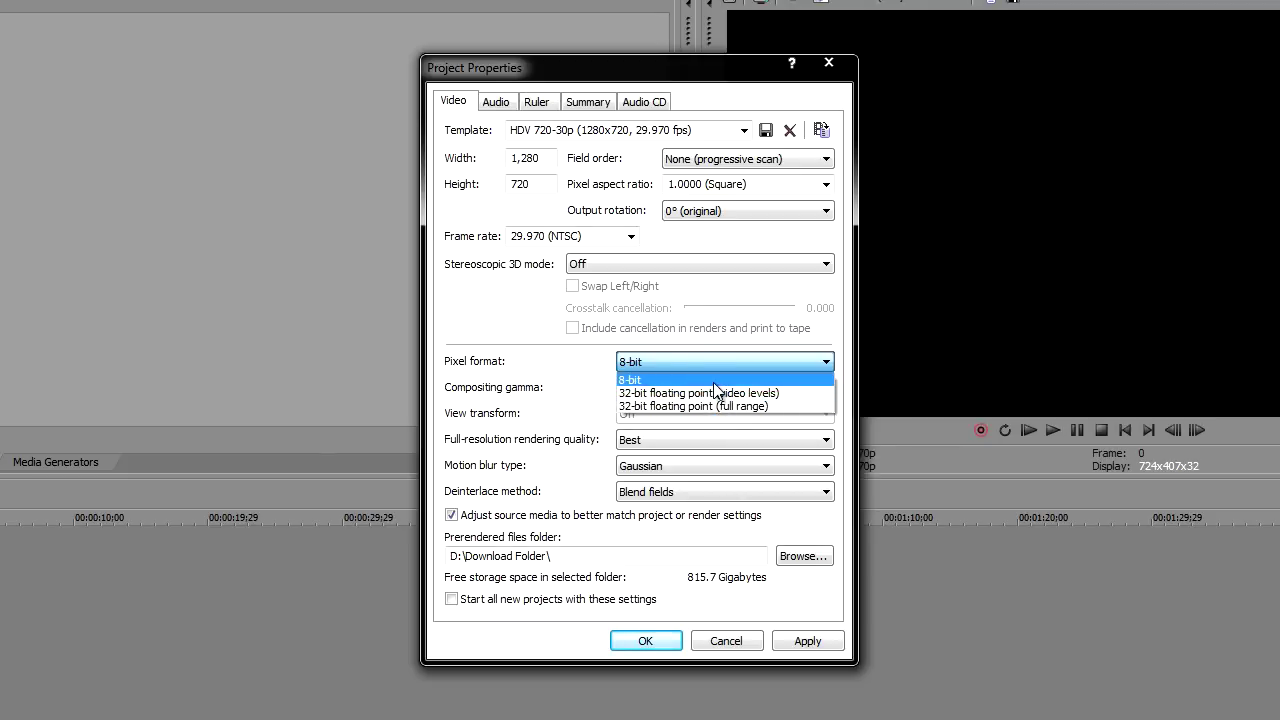
pyautogui.press('Escape')
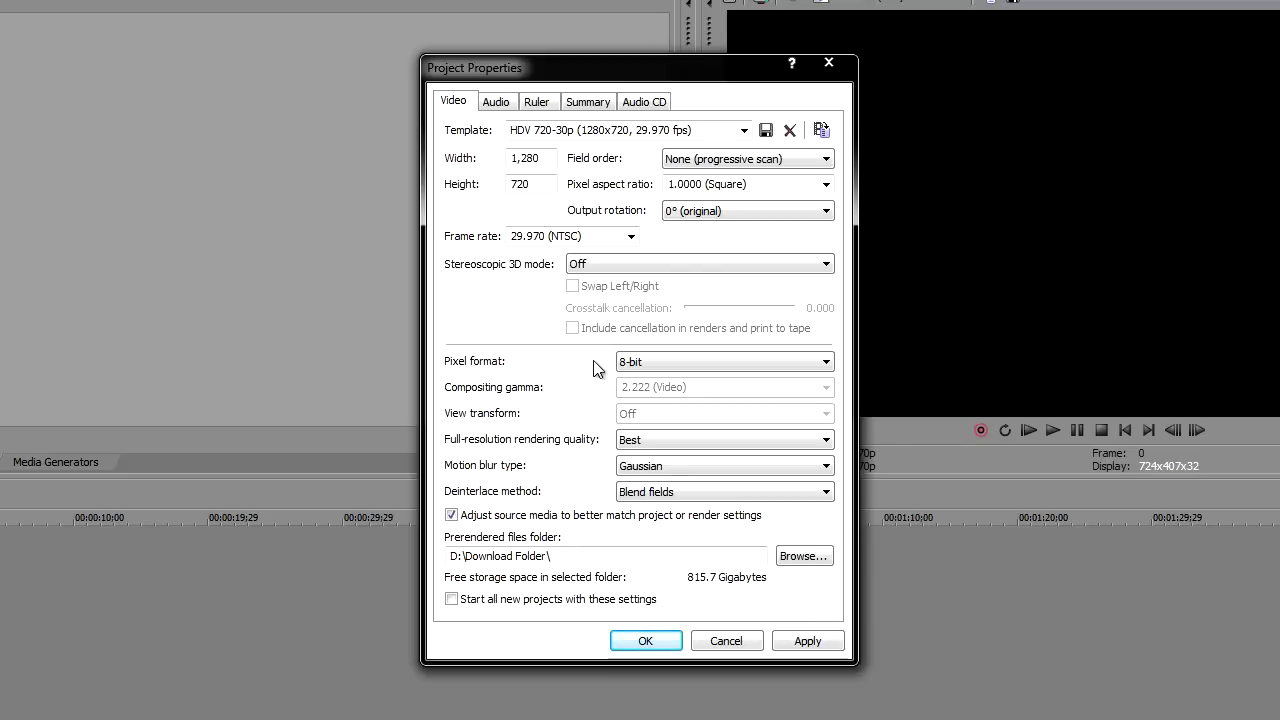
pyautogui.click(670, 440)
pyautogui.click(679, 492)
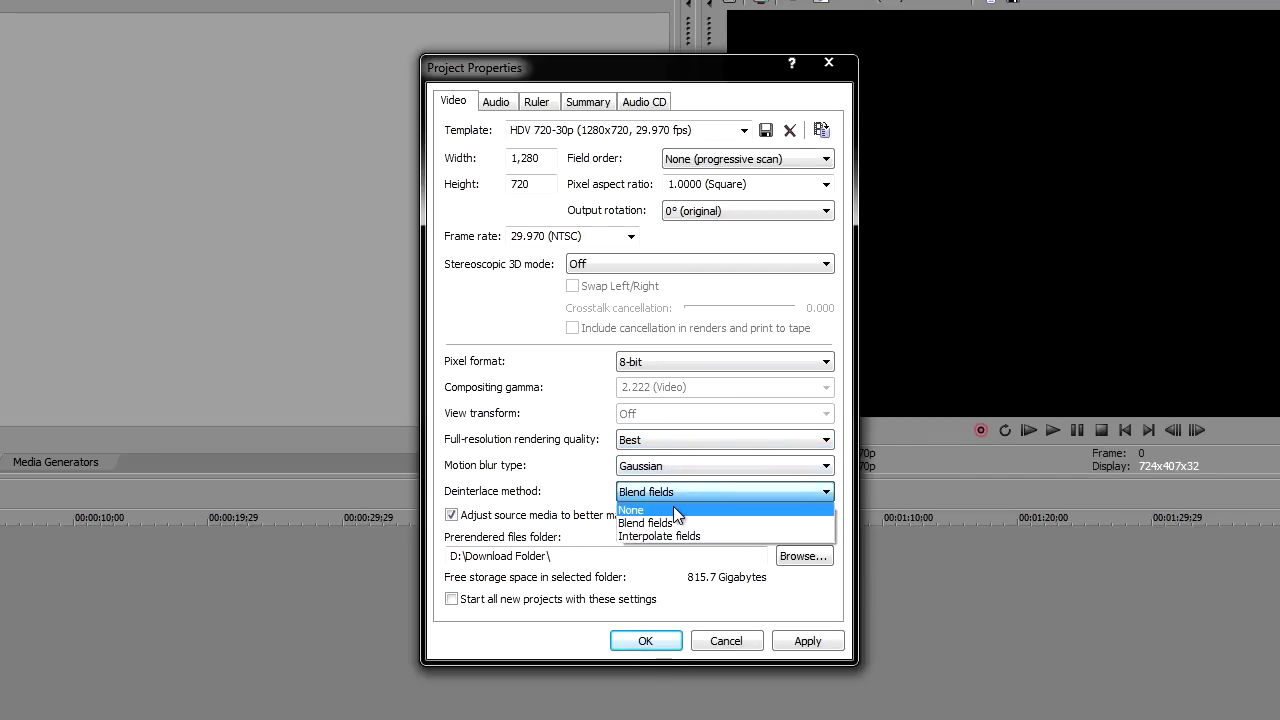
pyautogui.click(674, 509)
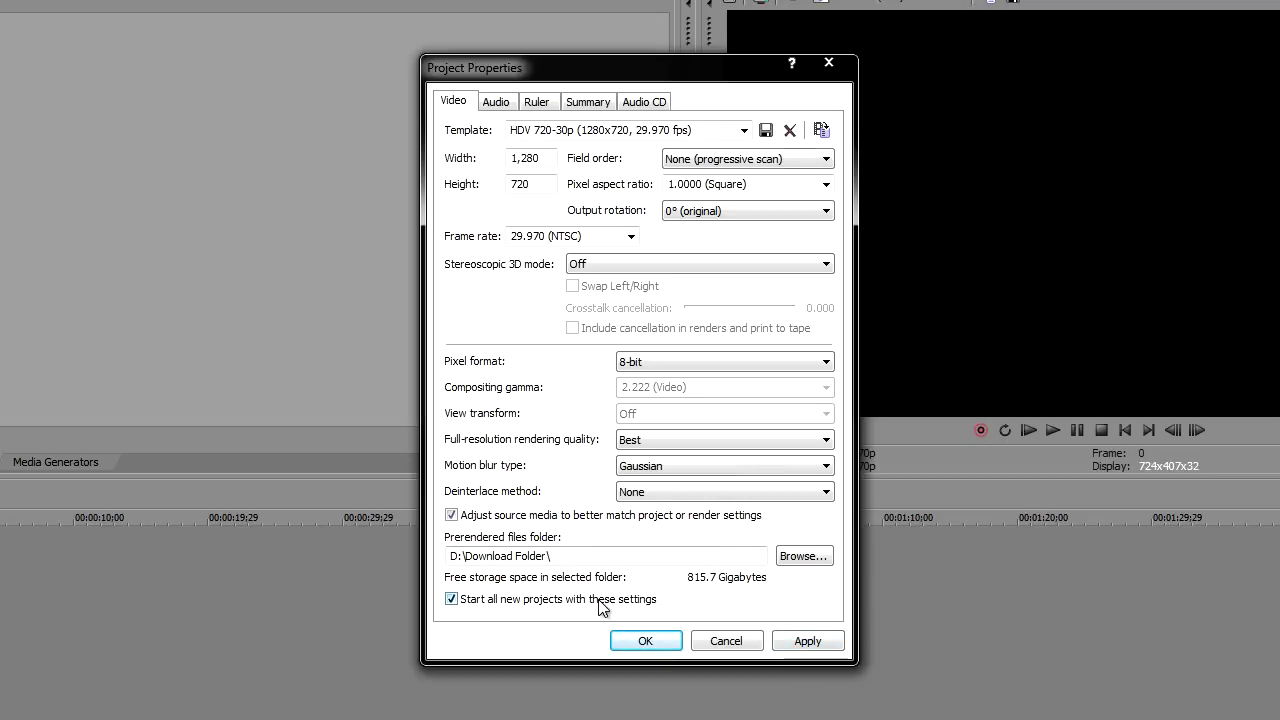
pyautogui.click(815, 641)
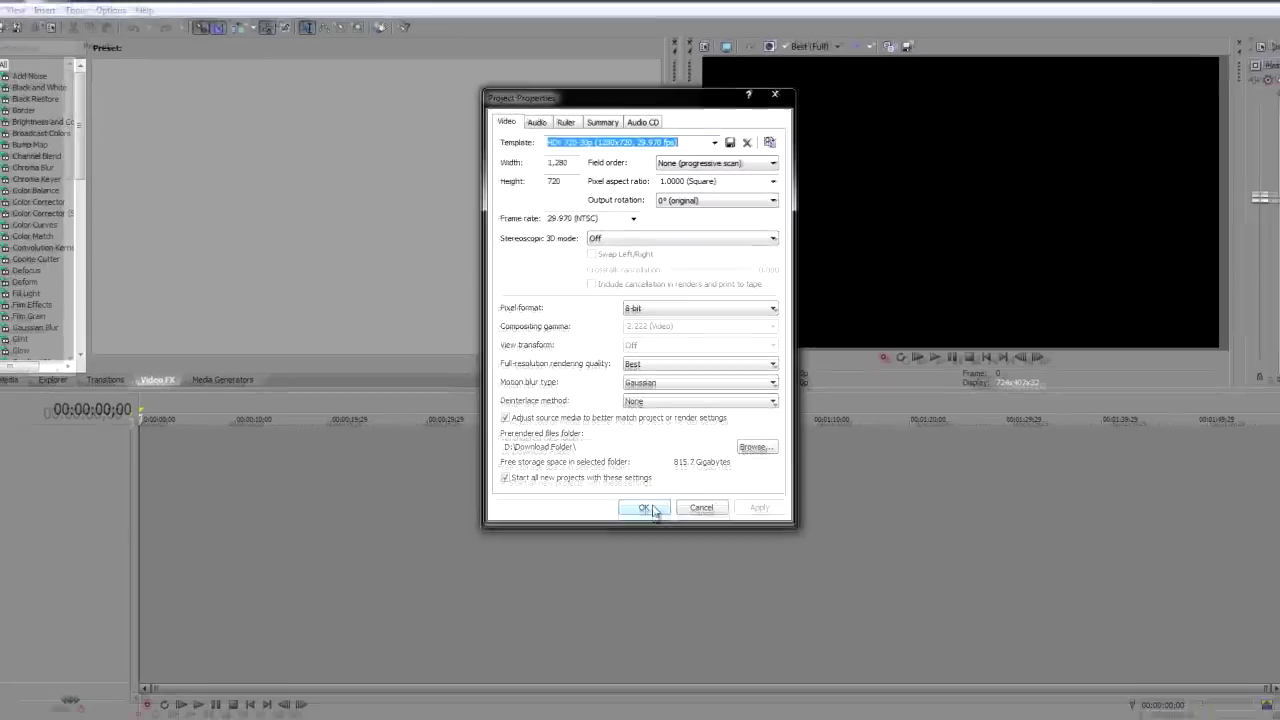
pyautogui.click(662, 622)
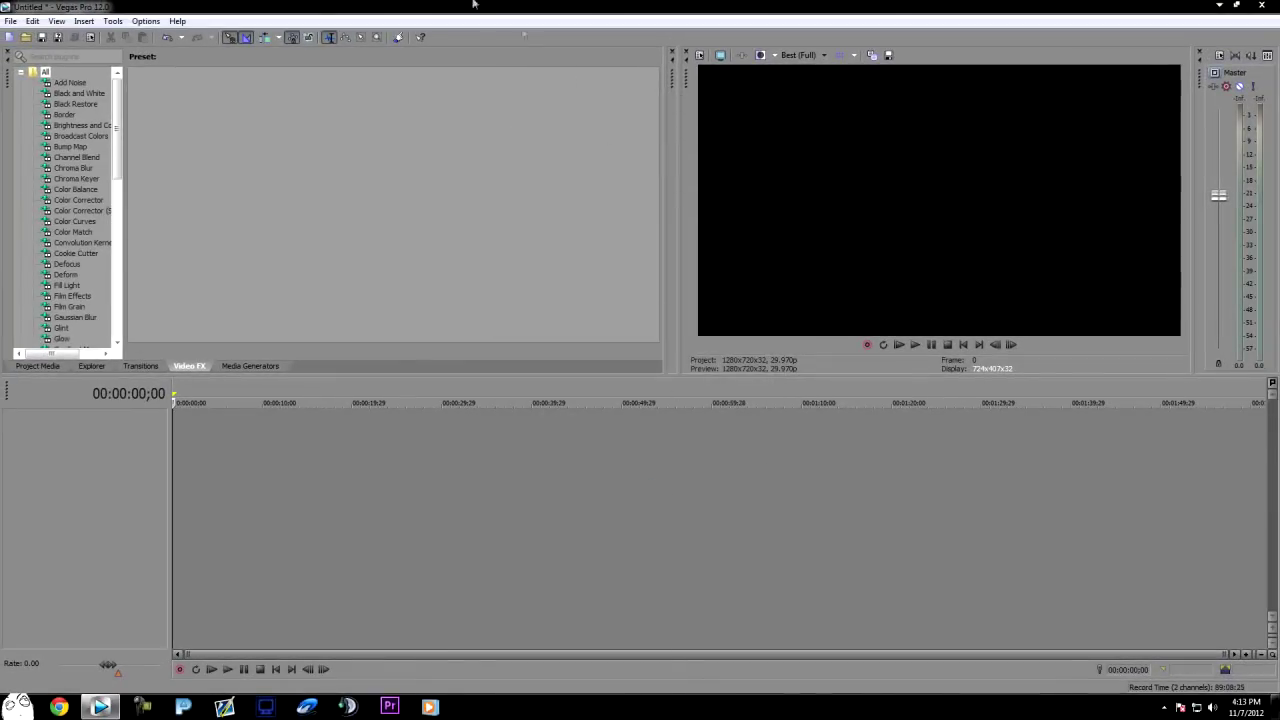
# Open the second gta_sa gameplay recording onto the timeline and select it.
pyautogui.click(26, 38)
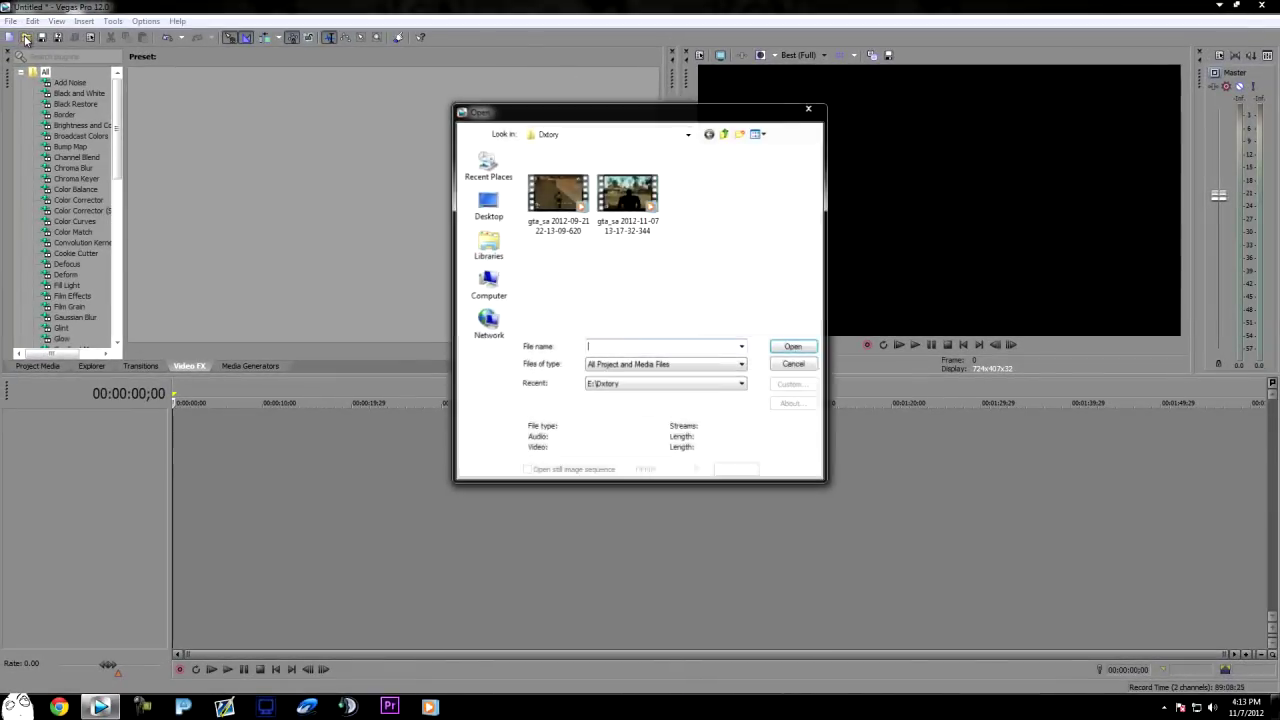
pyautogui.doubleClick(624, 212)
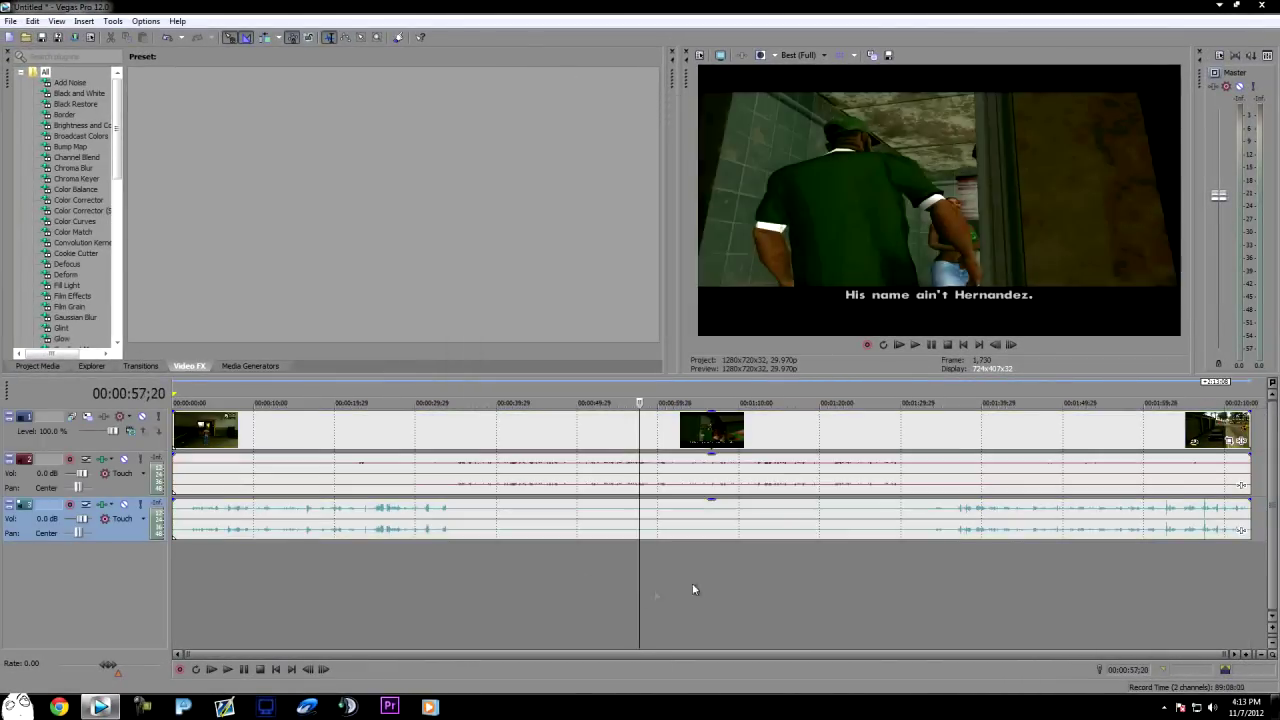
pyautogui.click(786, 580)
pyautogui.click(591, 562)
pyautogui.click(456, 556)
# Turn off Maintain aspect ratio and set Disable resample in the clip's event properties.
pyautogui.rightClick(667, 437)
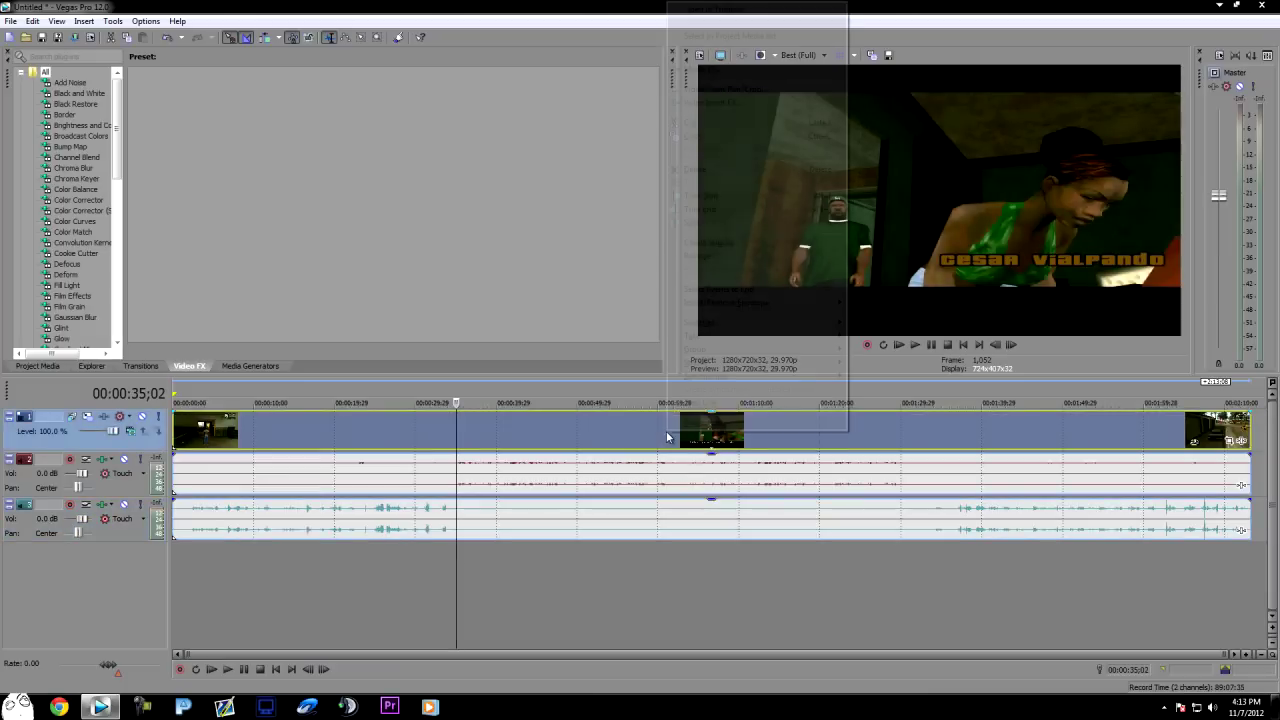
pyautogui.click(739, 424)
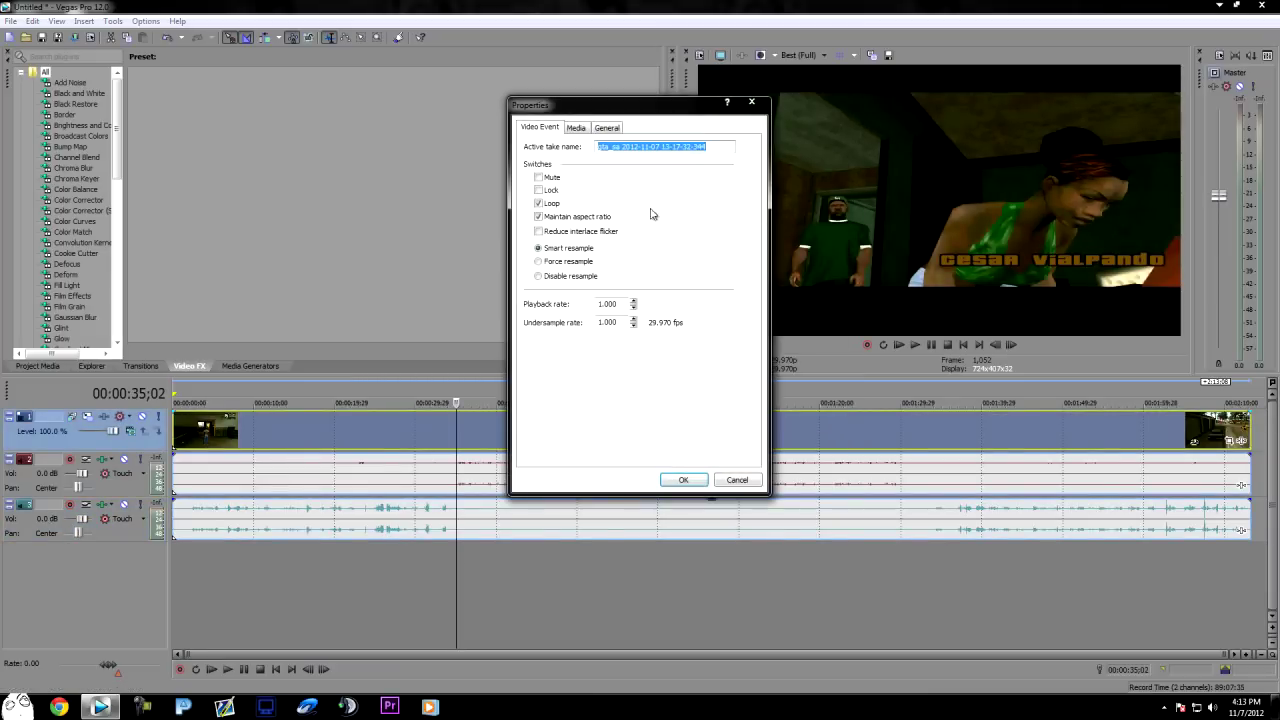
pyautogui.click(587, 218)
pyautogui.click(591, 281)
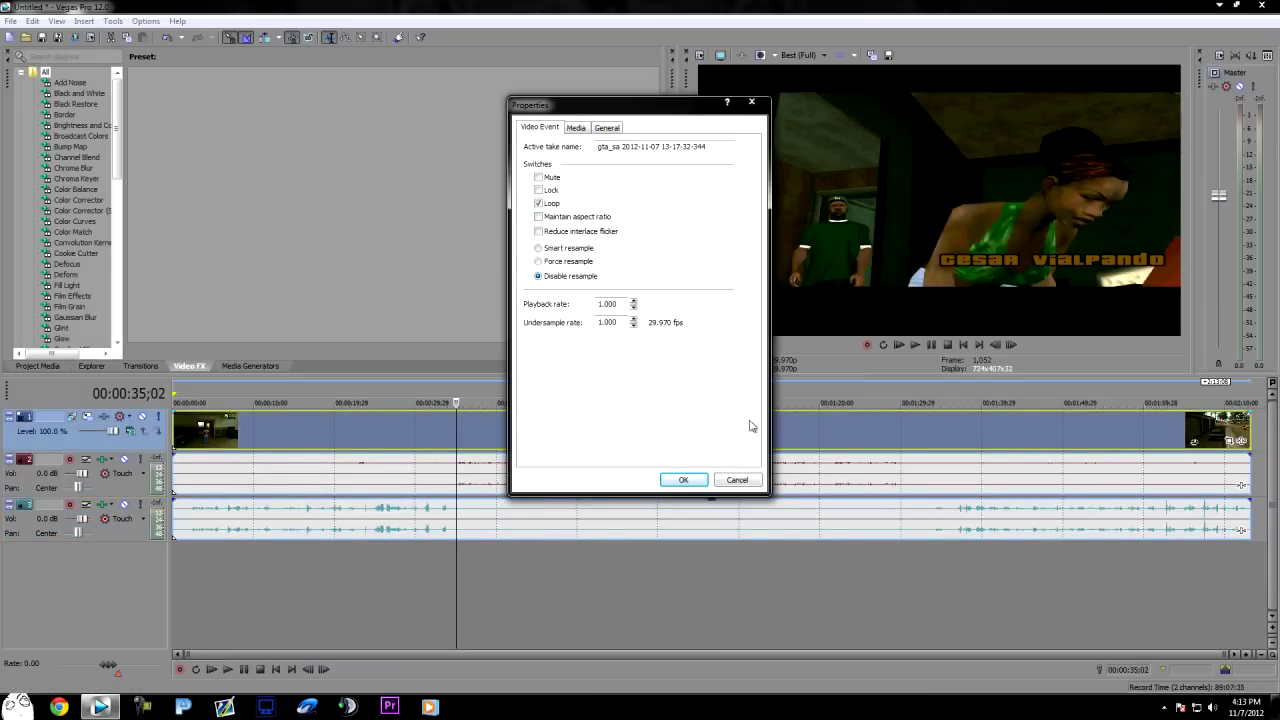
pyautogui.click(686, 479)
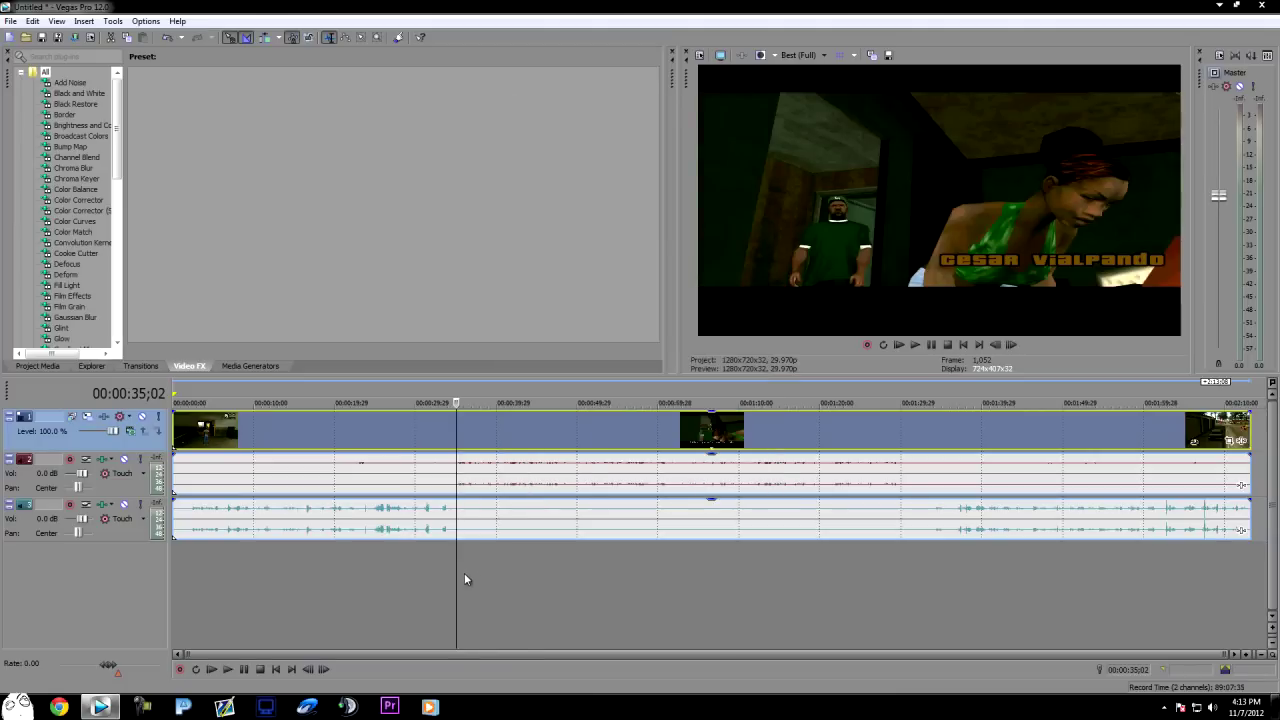
pyautogui.moveTo(459, 573)
pyautogui.mouseDown()
pyautogui.moveTo(1201, 535)
pyautogui.moveTo(174, 525)
pyautogui.mouseUp()
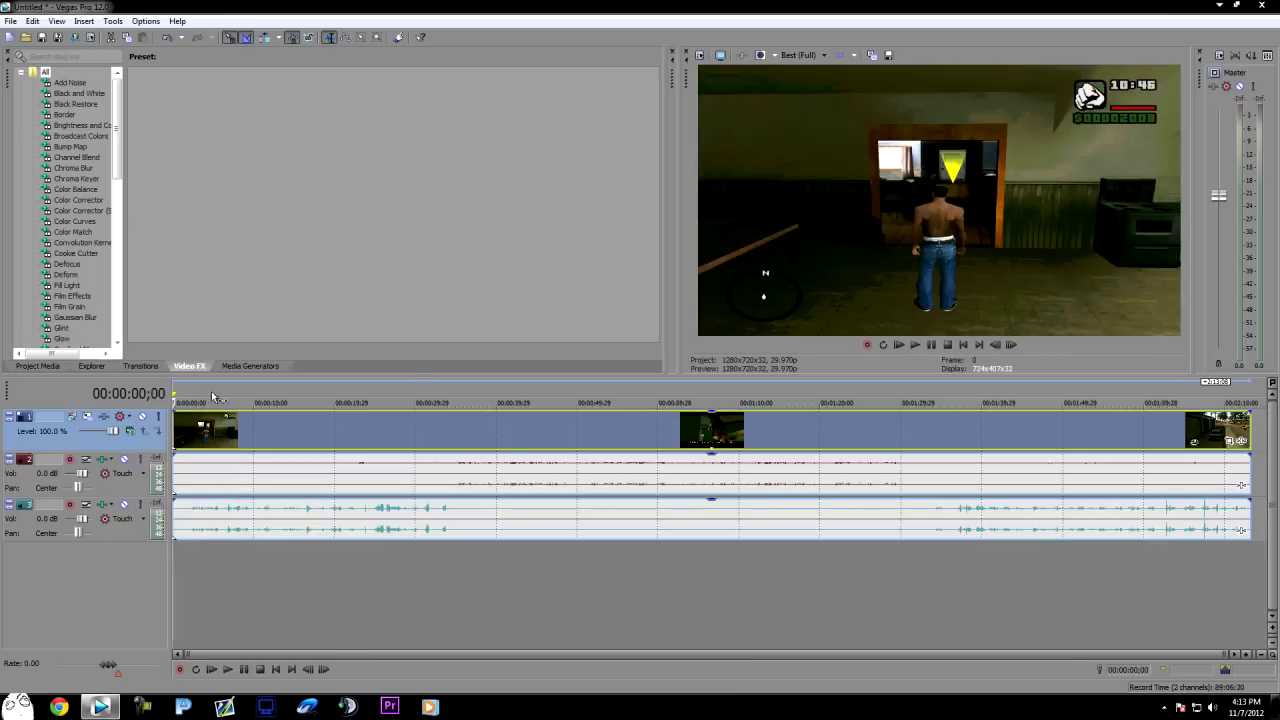
# Apply the Levels 'Computer RGB to Studio RGB' preset to the video track, then return to the timeline start.
pyautogui.moveTo(118, 176); pyautogui.dragTo(117, 246)
pyautogui.click(64, 231)
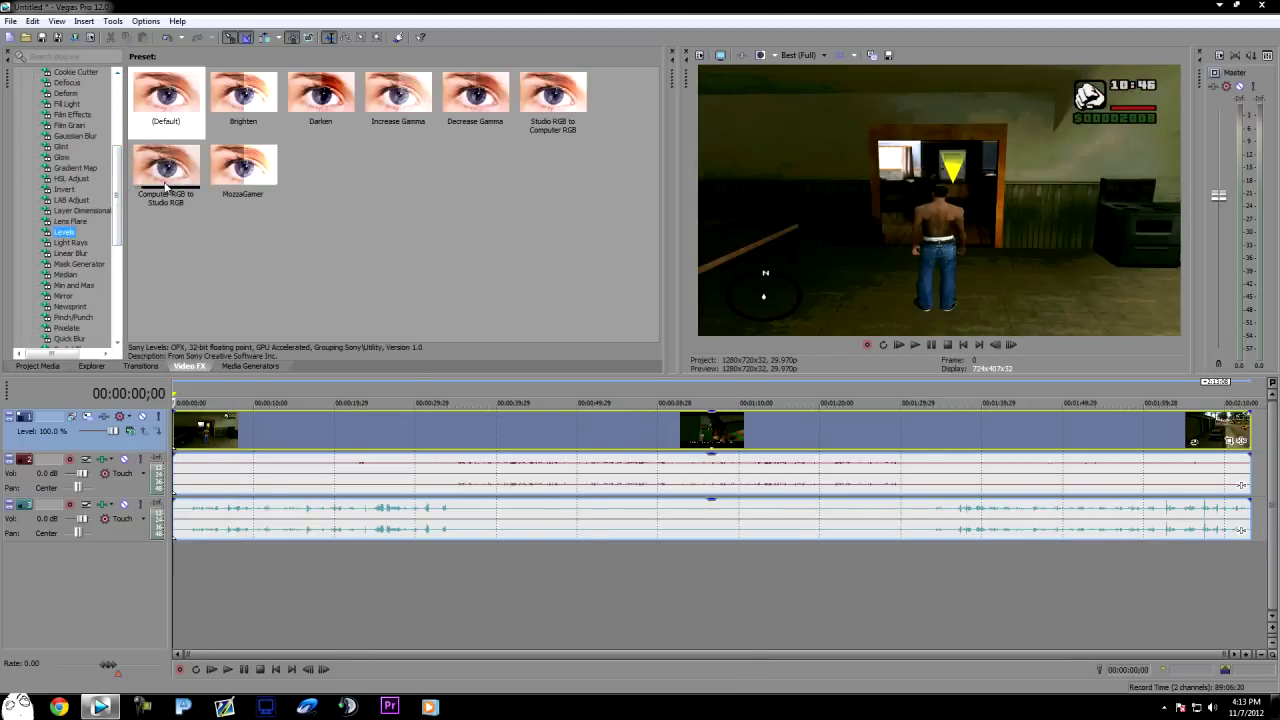
pyautogui.moveTo(166, 175)
pyautogui.mouseDown()
pyautogui.moveTo(154, 488)
pyautogui.moveTo(160, 448)
pyautogui.mouseUp()
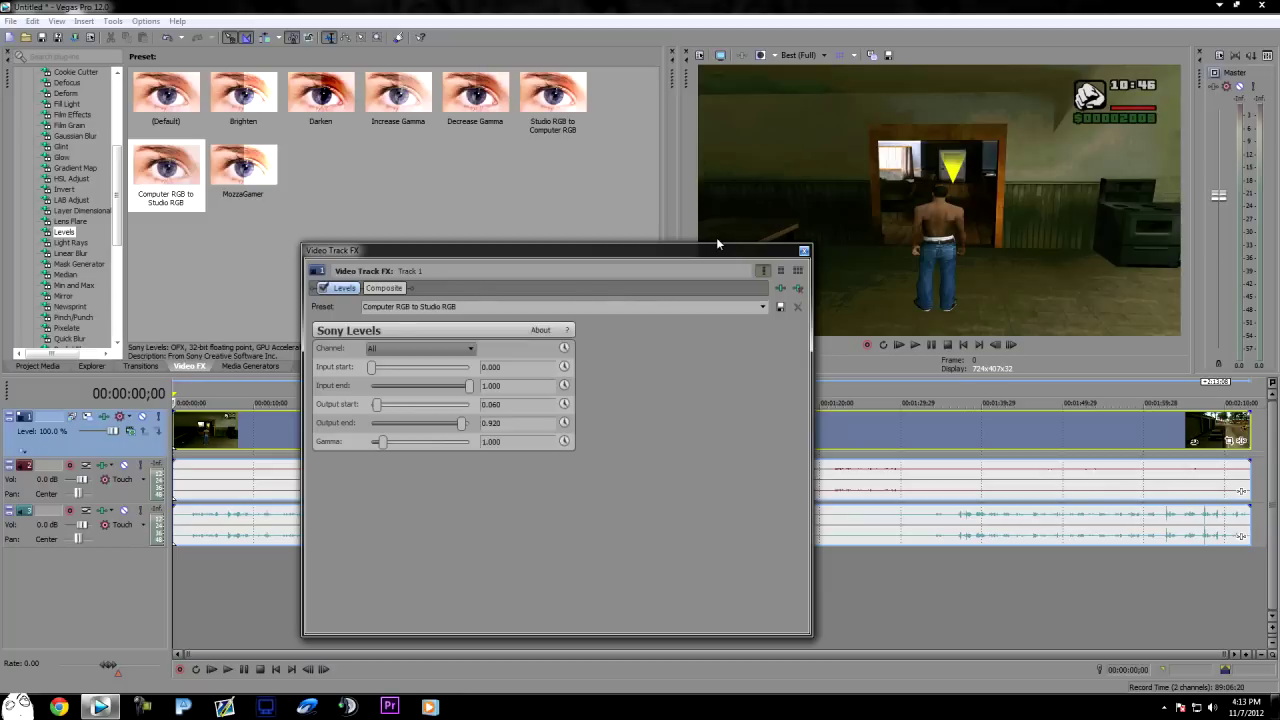
pyautogui.click(804, 251)
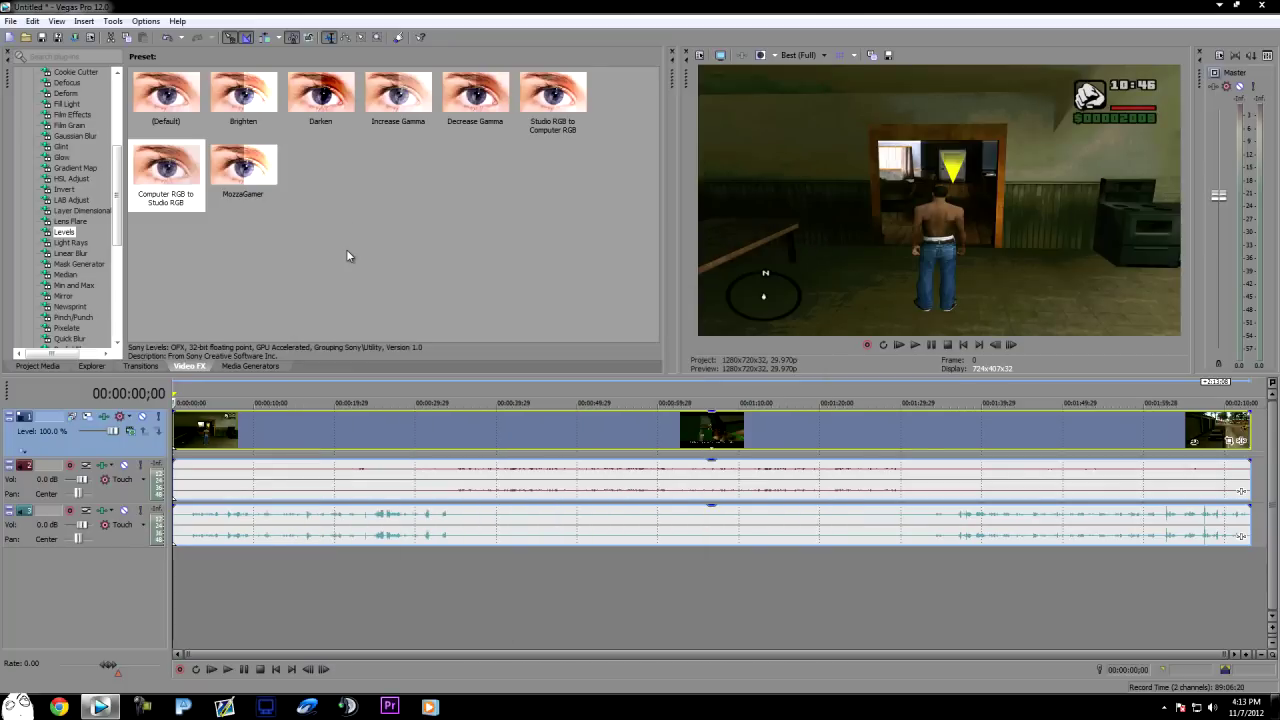
pyautogui.moveTo(1248, 555)
pyautogui.mouseDown()
pyautogui.moveTo(248, 553)
pyautogui.moveTo(118, 539)
pyautogui.mouseUp()
pyautogui.click(270, 615)
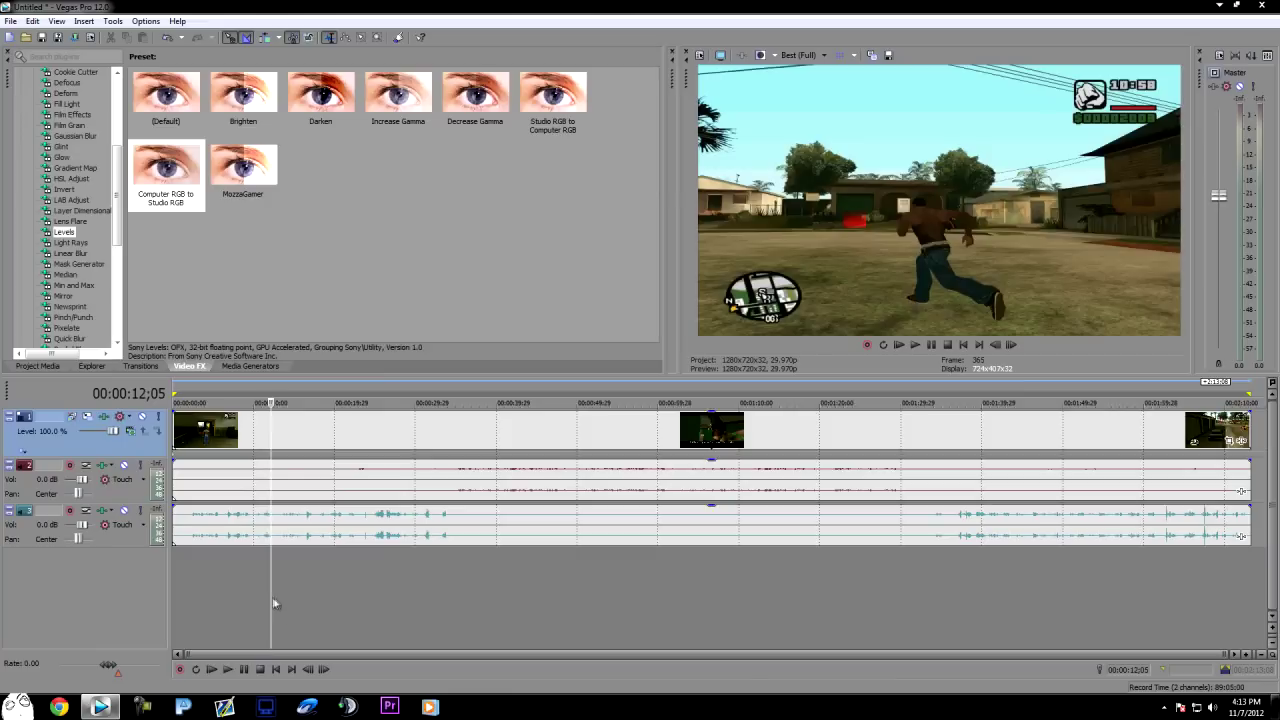
pyautogui.click(176, 580)
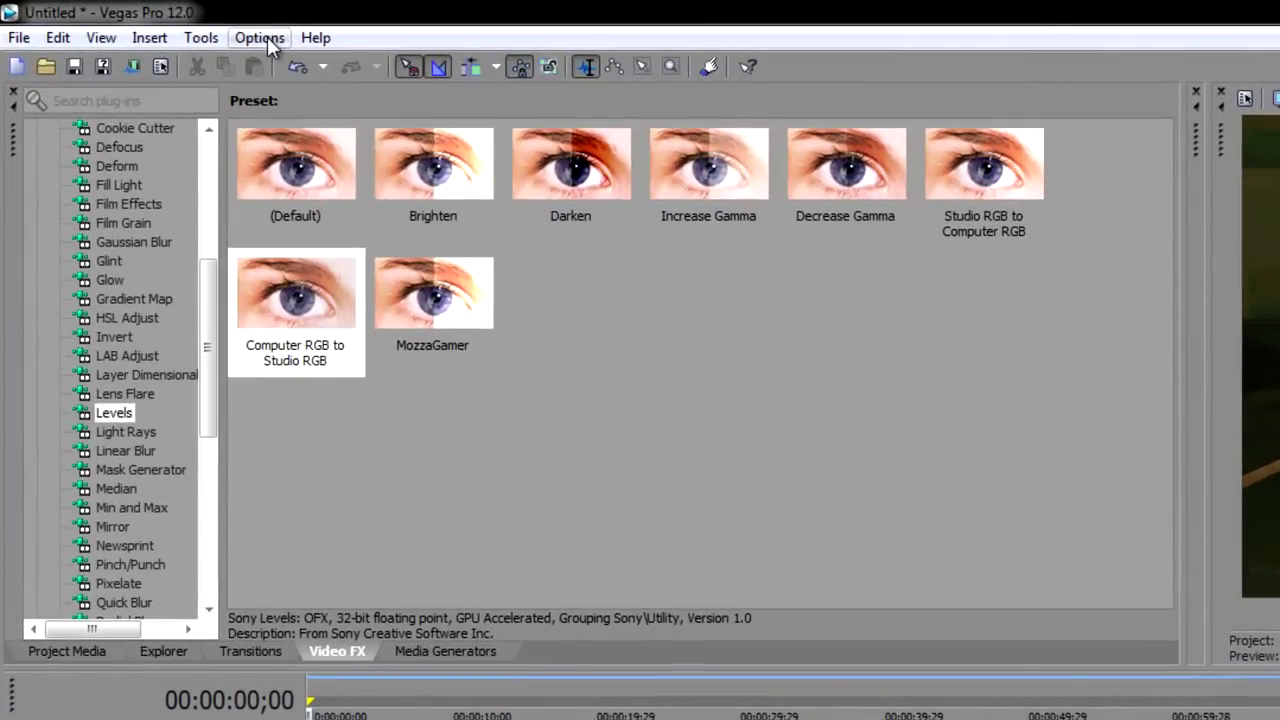
# Set Video preferences GPU acceleration to NVIDIA GeForce GTX 670 and apply.
pyautogui.click(267, 36)
pyautogui.click(290, 689)
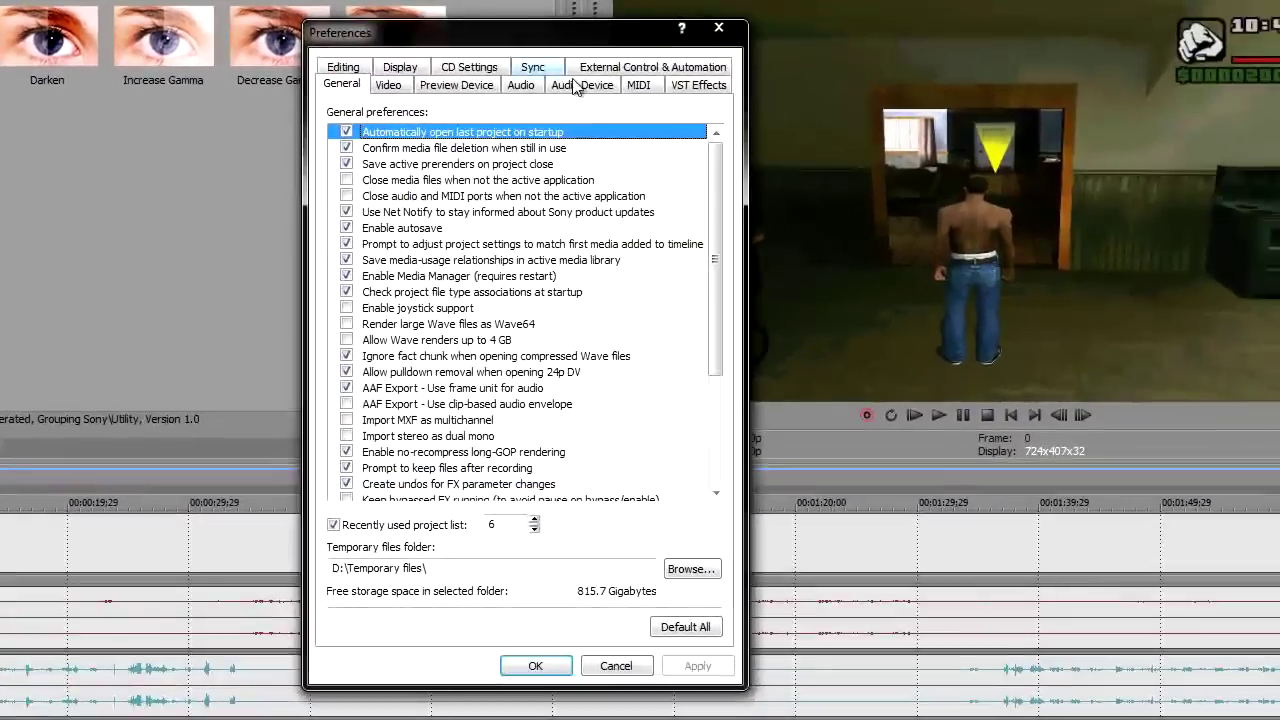
pyautogui.click(388, 85)
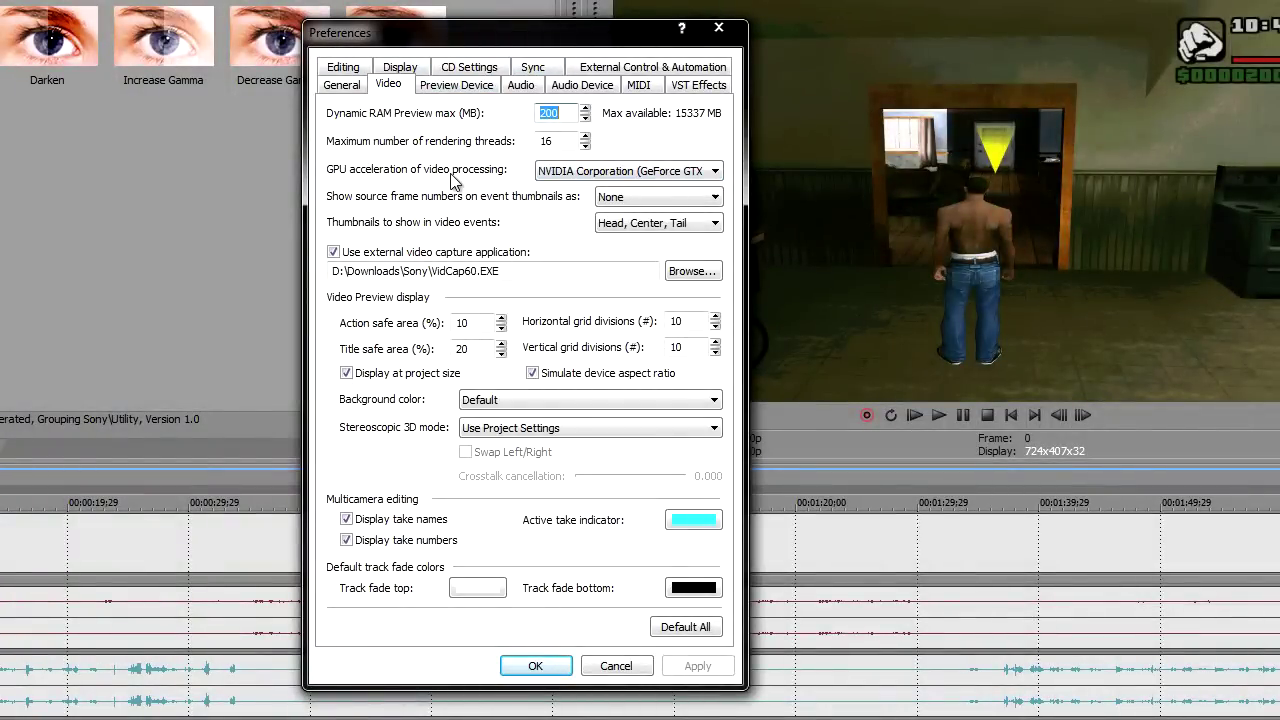
pyautogui.click(584, 173)
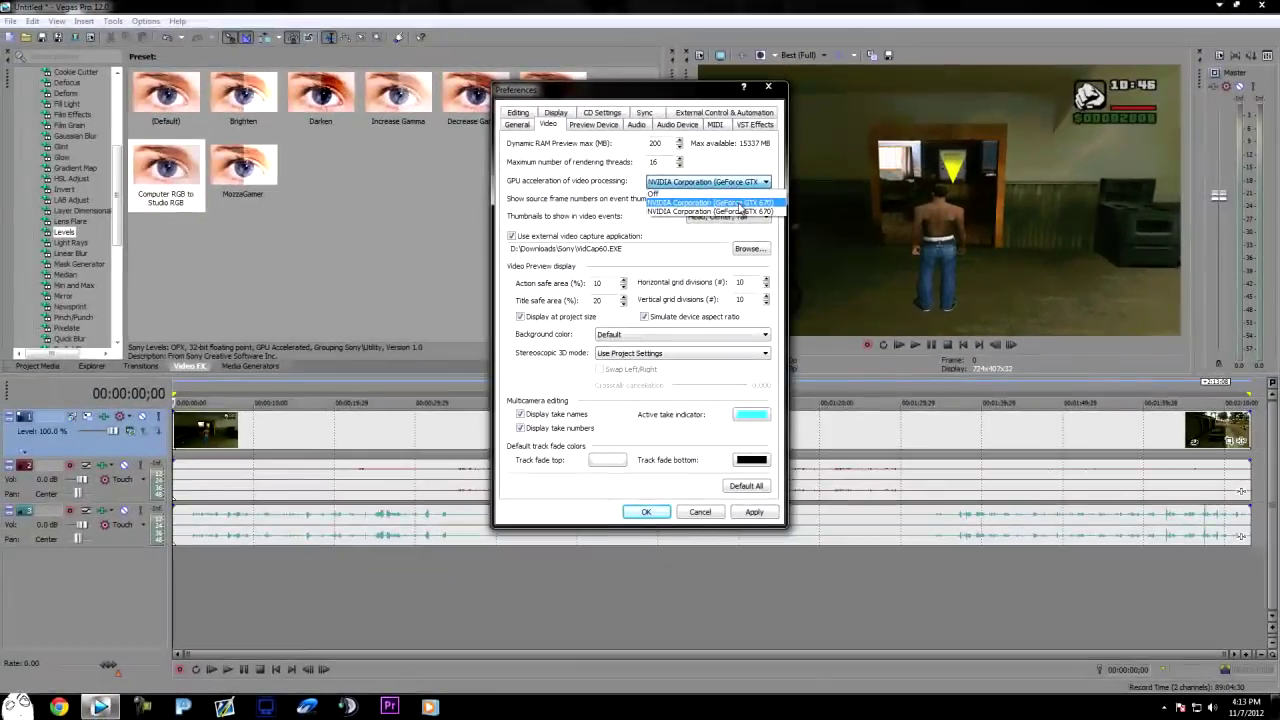
pyautogui.click(739, 204)
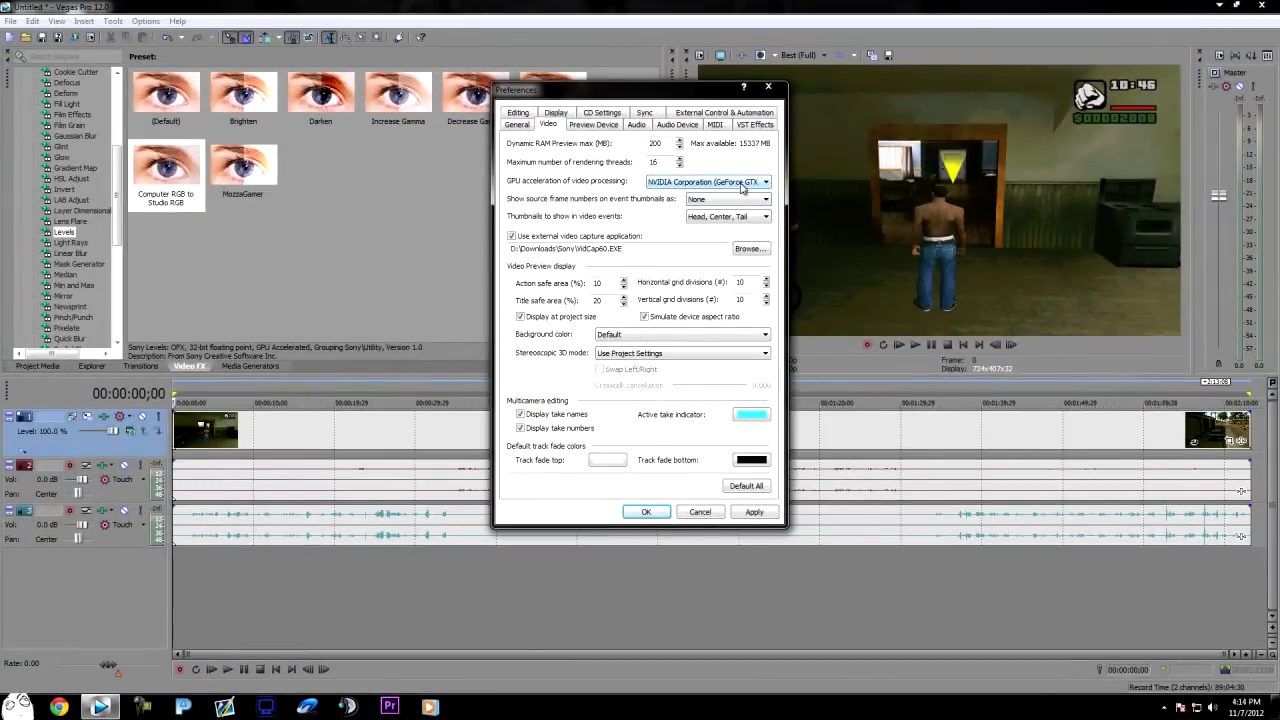
pyautogui.click(754, 512)
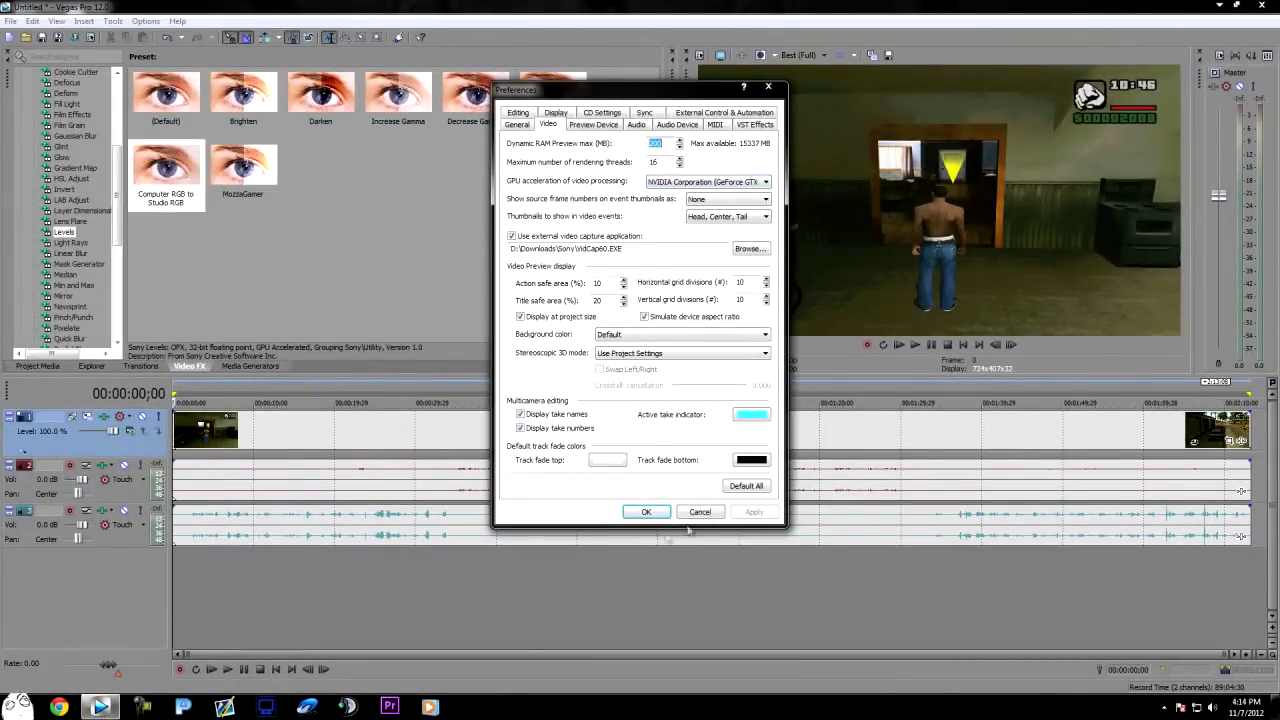
pyautogui.click(646, 512)
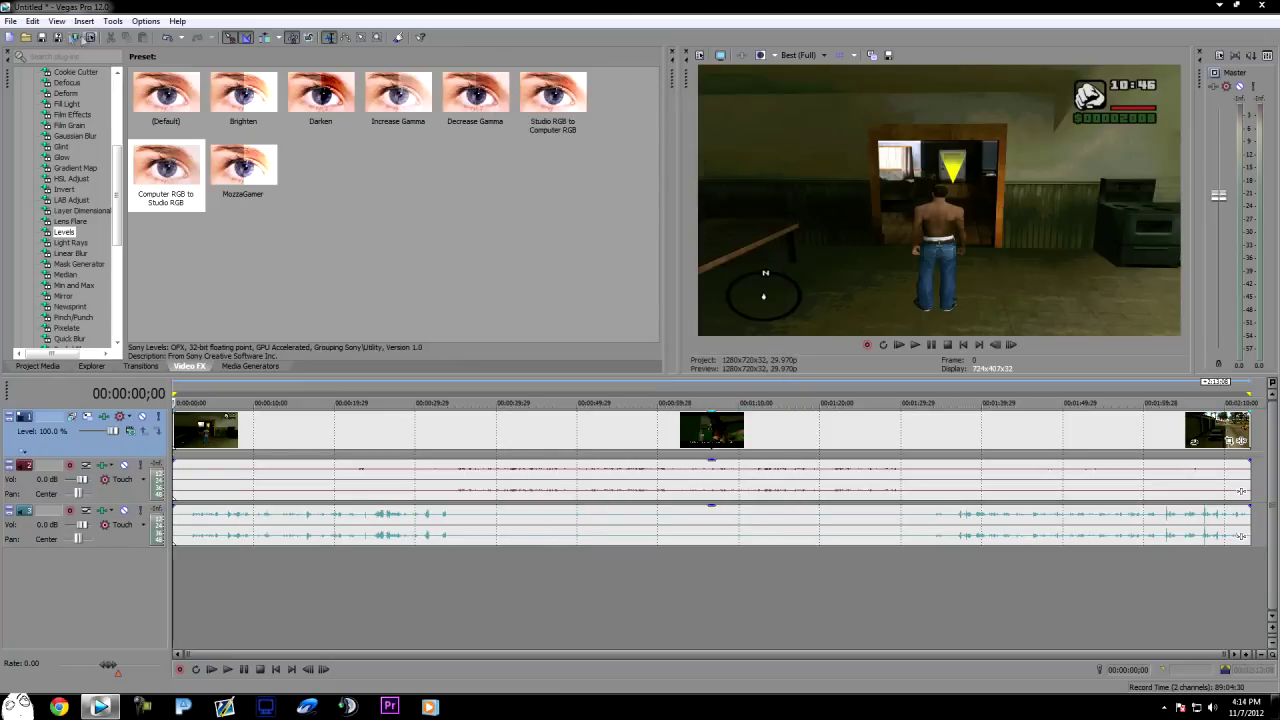
# In Render As, choose the Sony AVC/MVC 'BRiTiSH BOSS' template and open its customization settings.
pyautogui.click(10, 20)
pyautogui.click(51, 117)
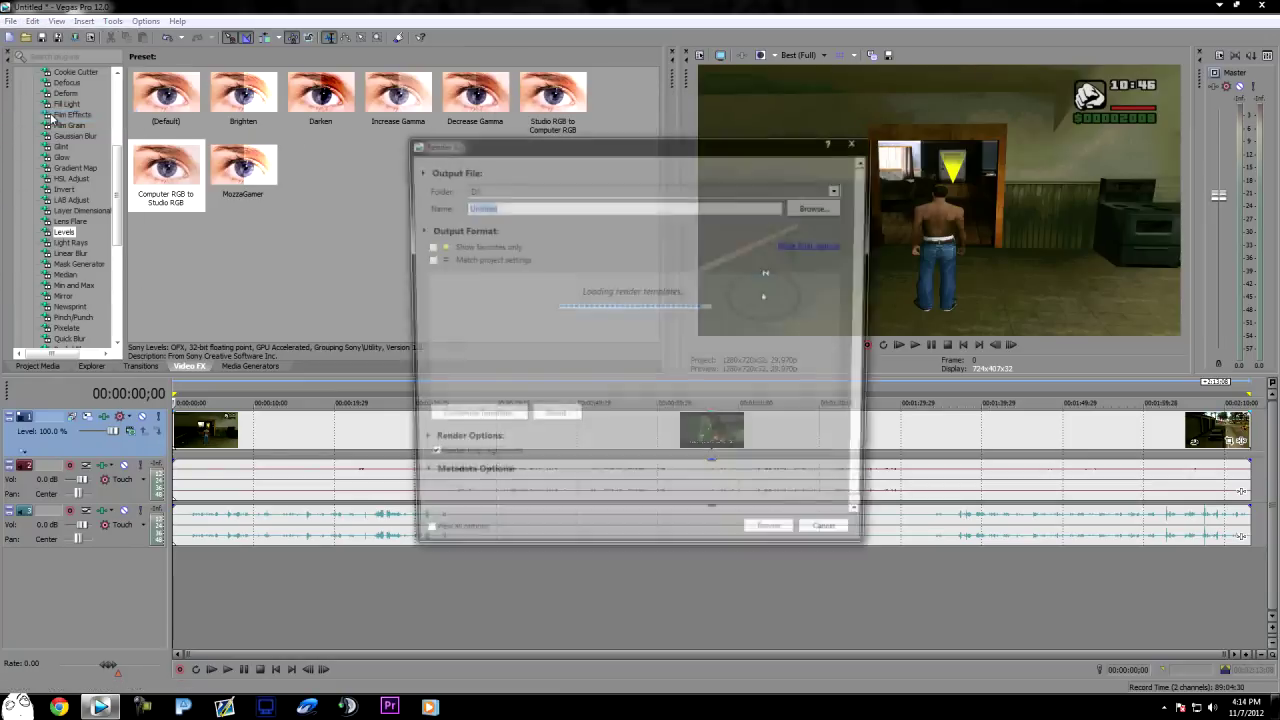
pyautogui.moveTo(846, 365); pyautogui.dragTo(842, 312)
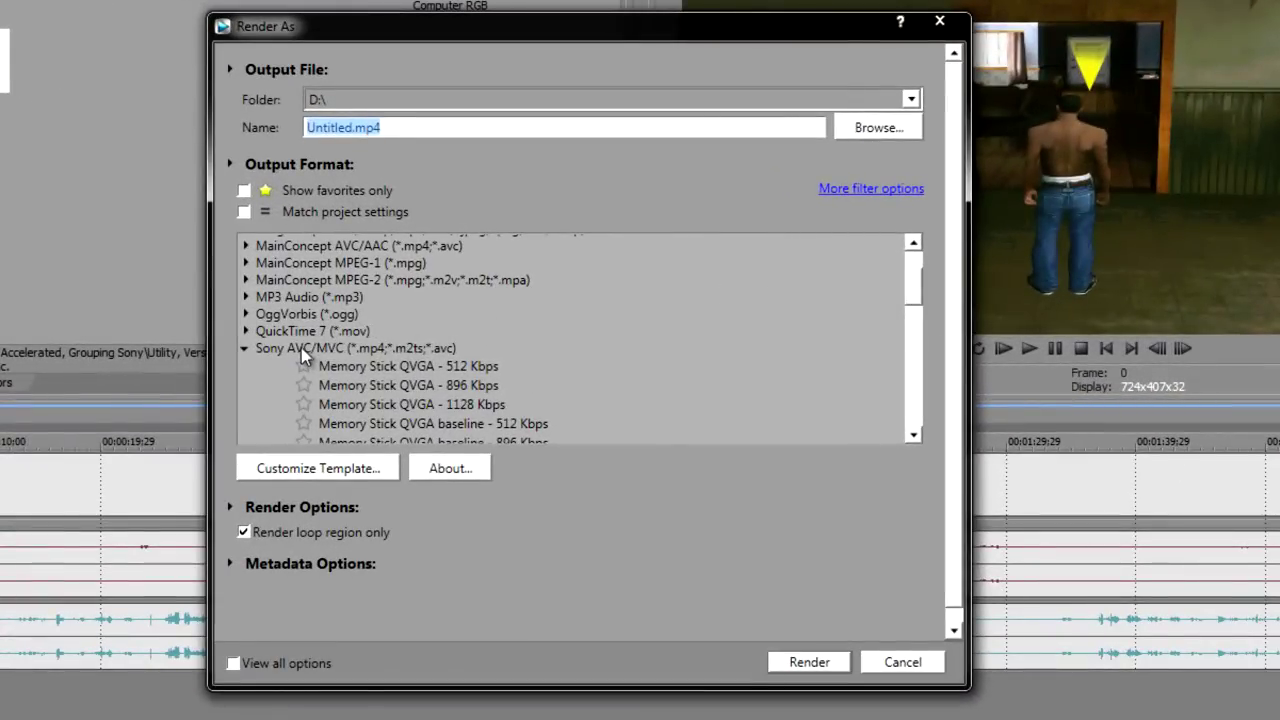
pyautogui.click(301, 348)
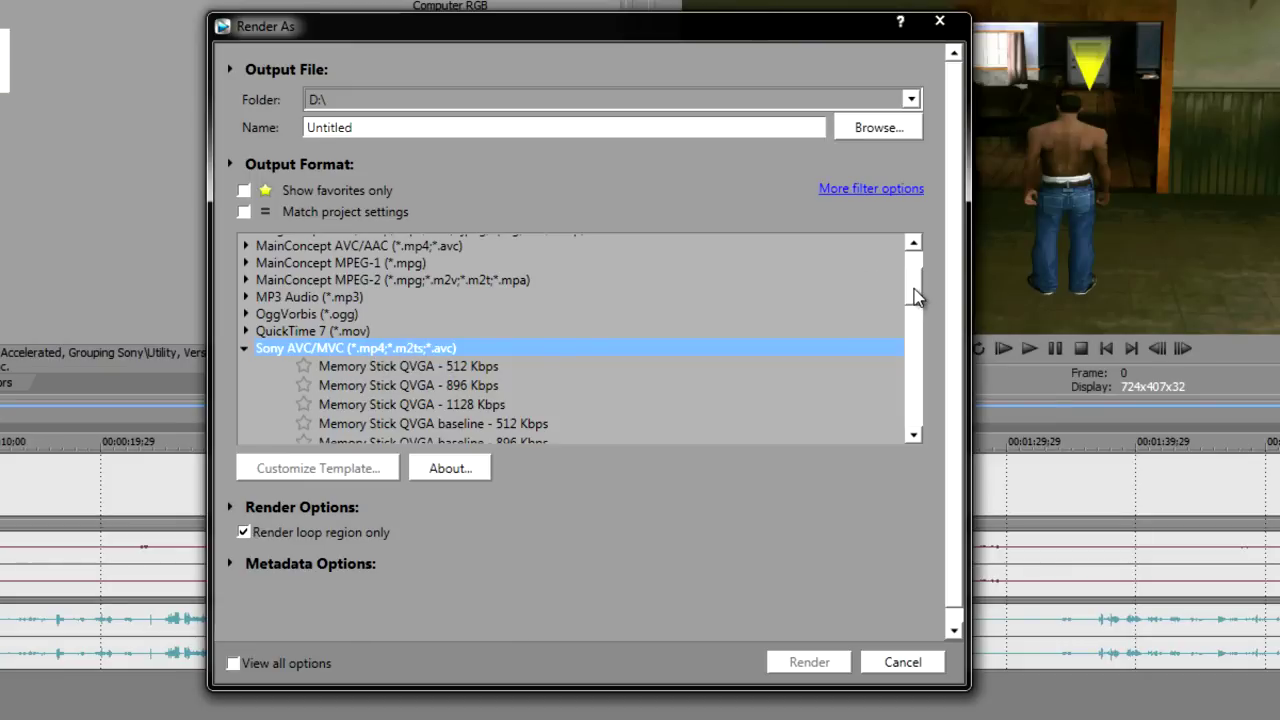
pyautogui.moveTo(915, 295)
pyautogui.mouseDown()
pyautogui.moveTo(905, 357)
pyautogui.moveTo(916, 398)
pyautogui.mouseUp()
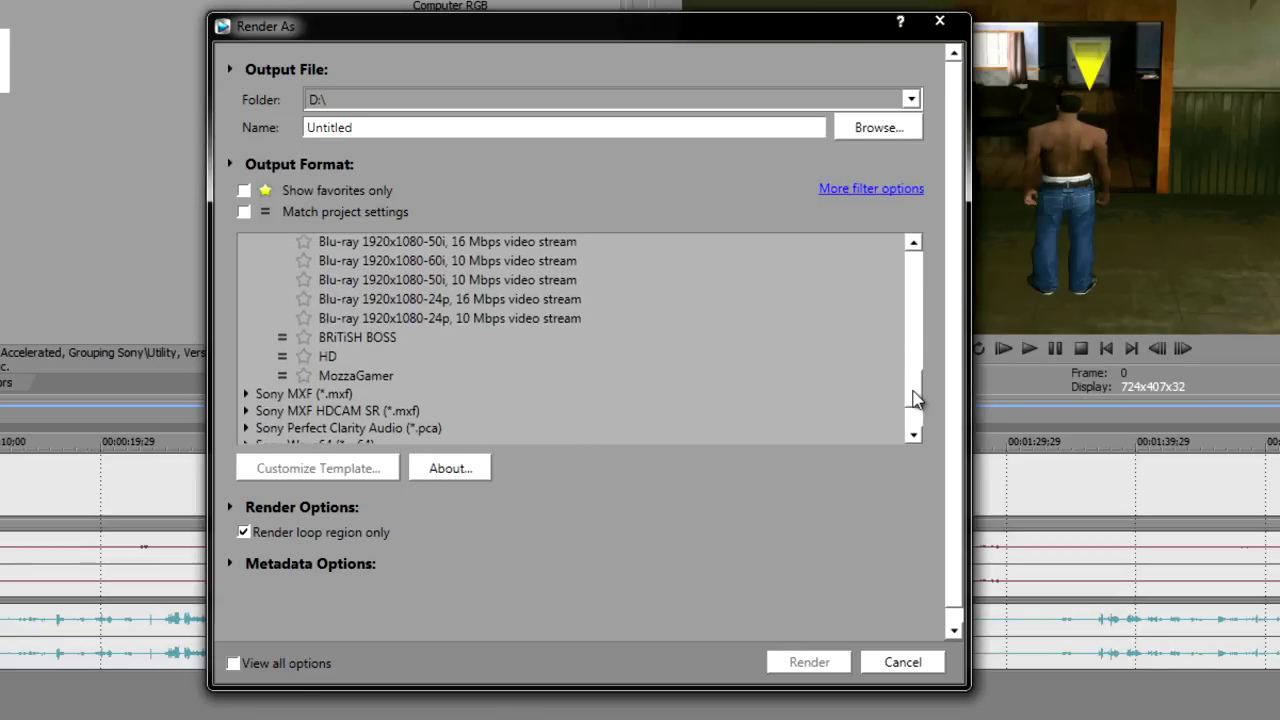
pyautogui.click(390, 340)
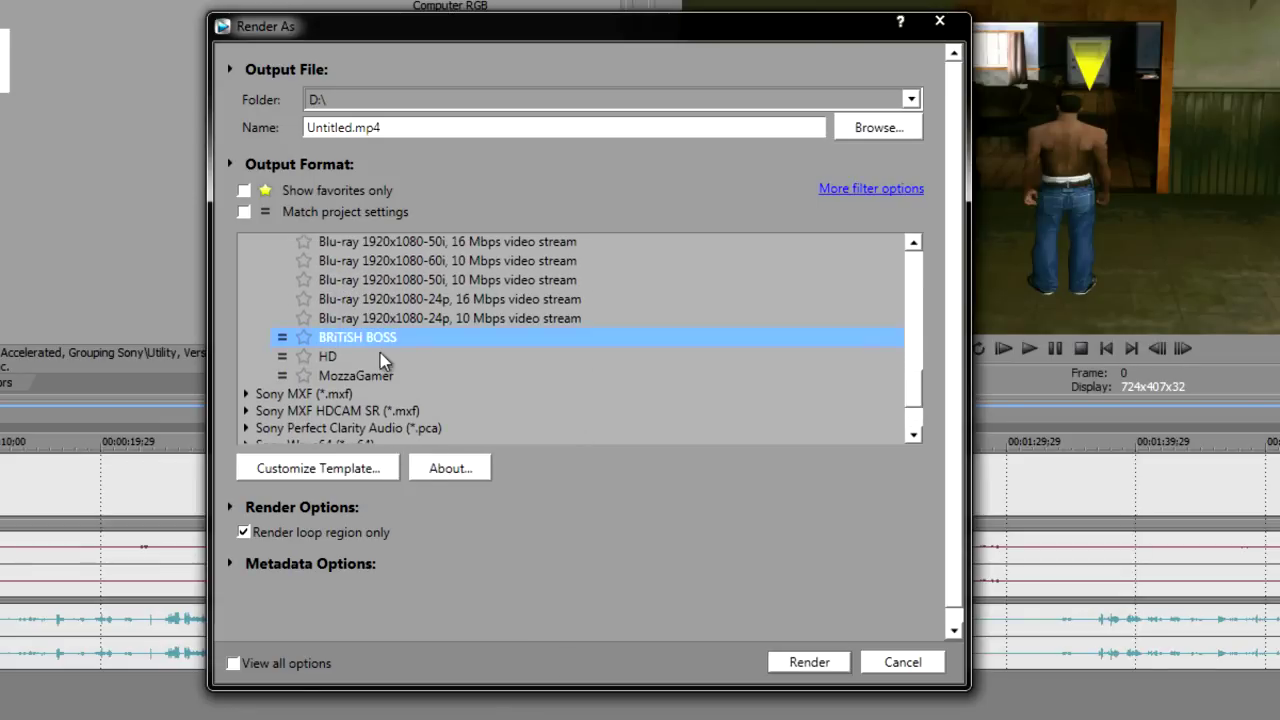
pyautogui.click(369, 468)
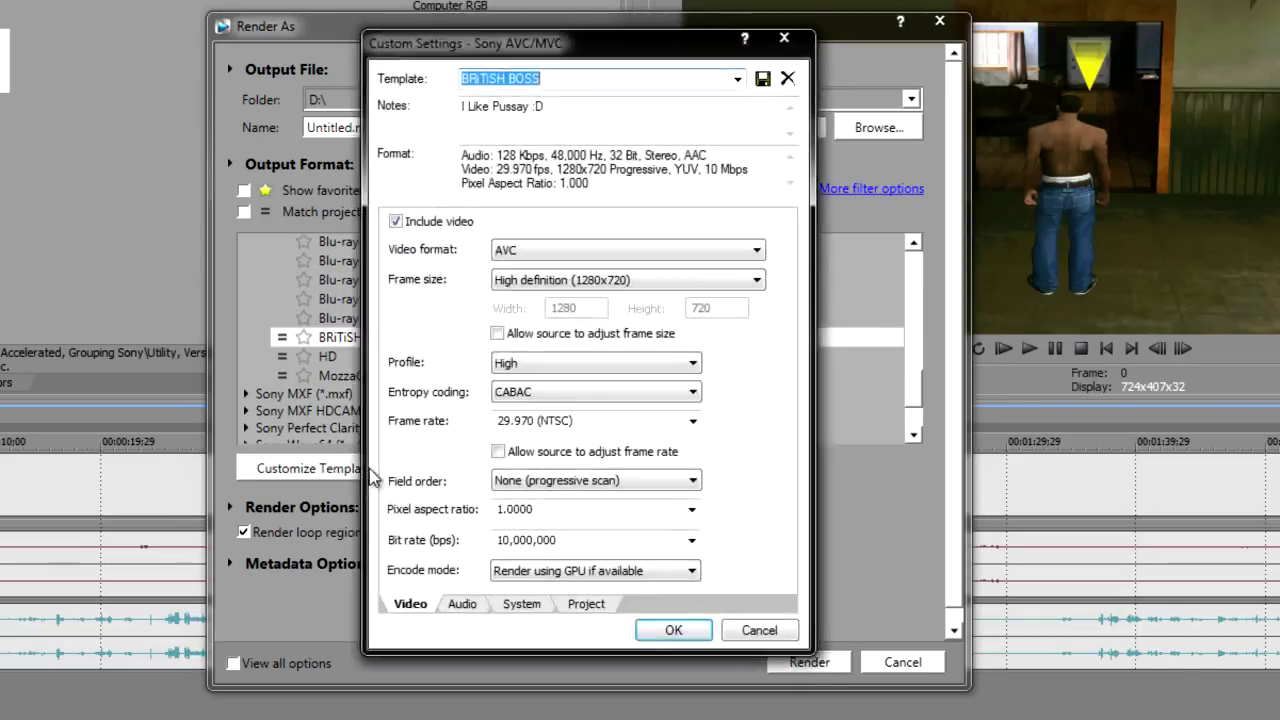
pyautogui.click(585, 80)
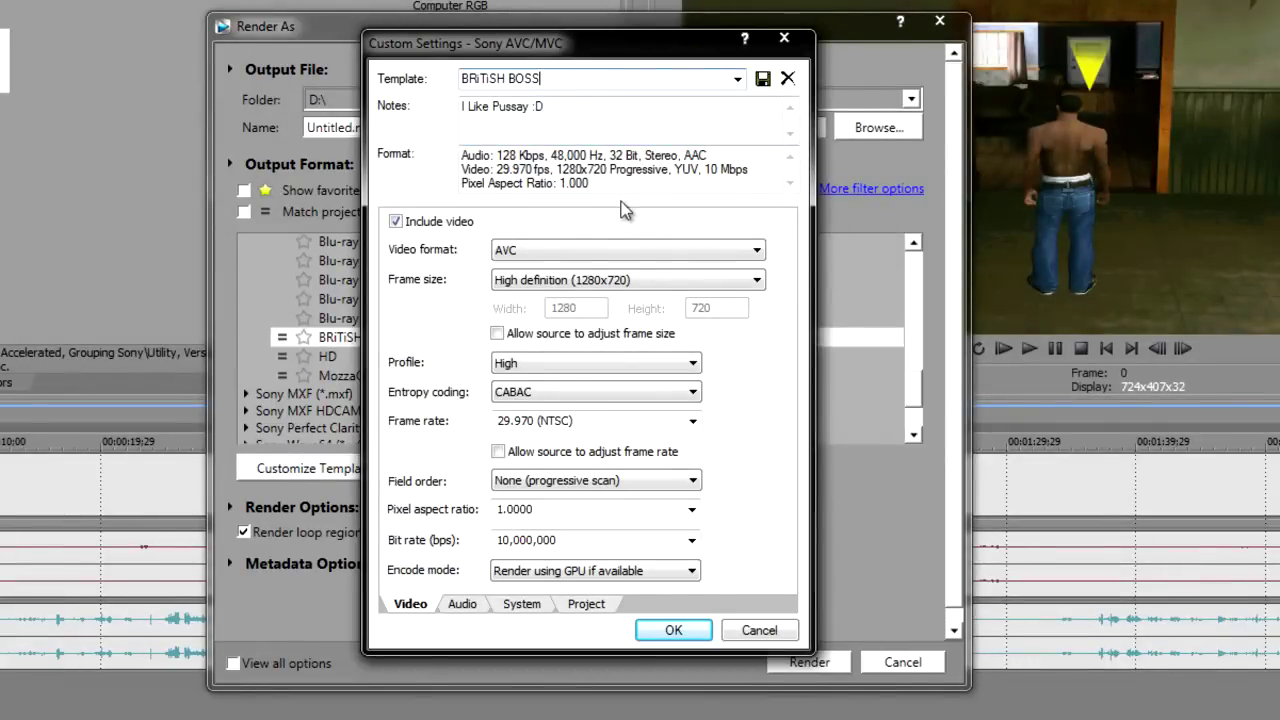
pyautogui.click(575, 256)
pyautogui.click(570, 253)
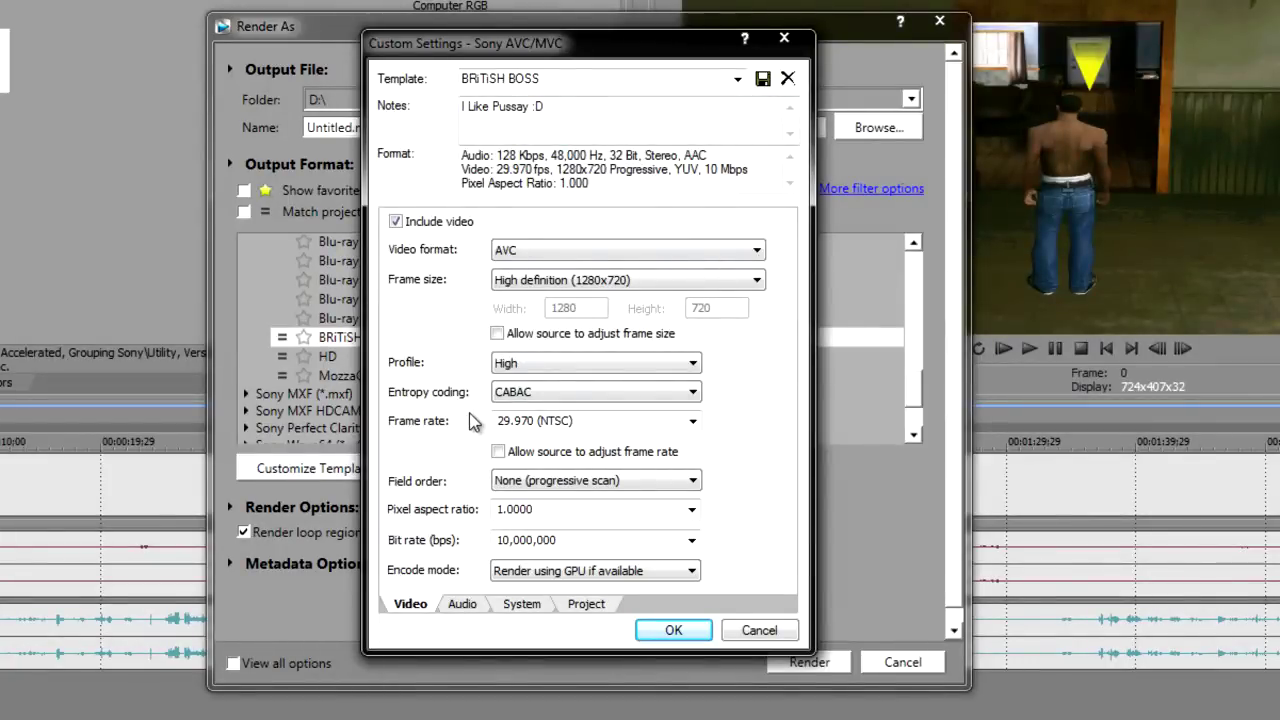
pyautogui.click(543, 258)
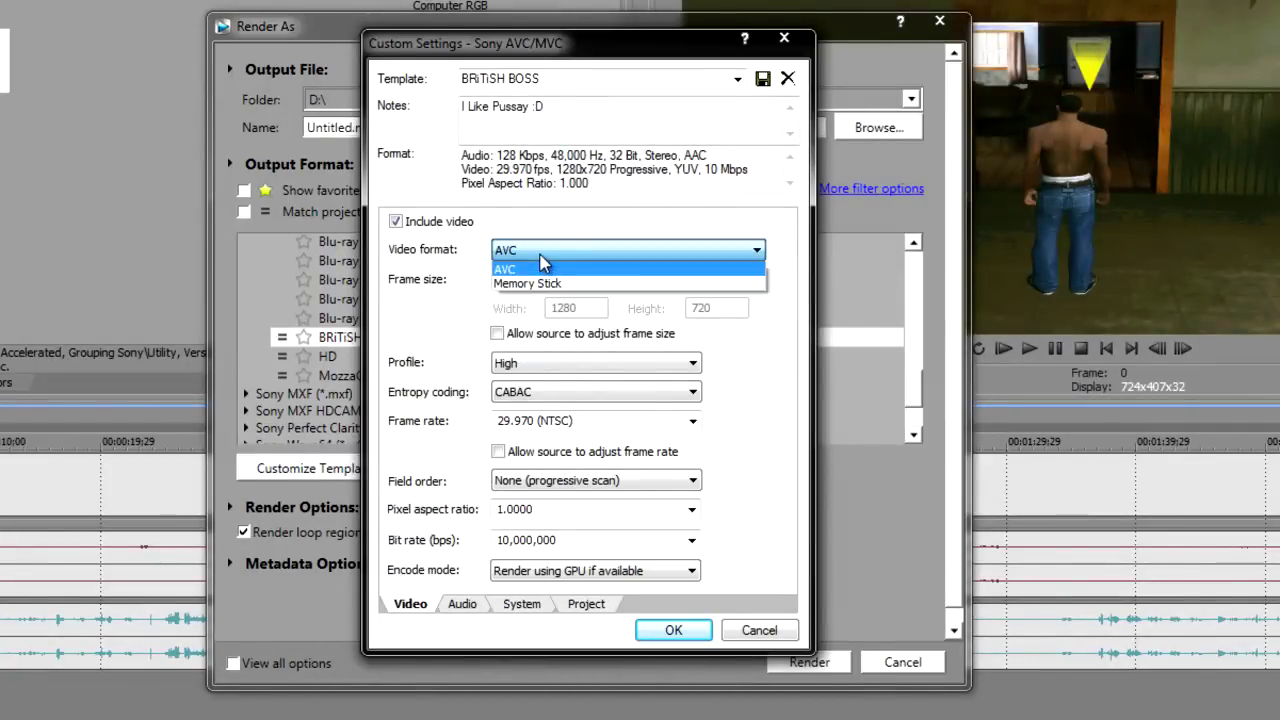
pyautogui.click(543, 258)
pyautogui.click(609, 280)
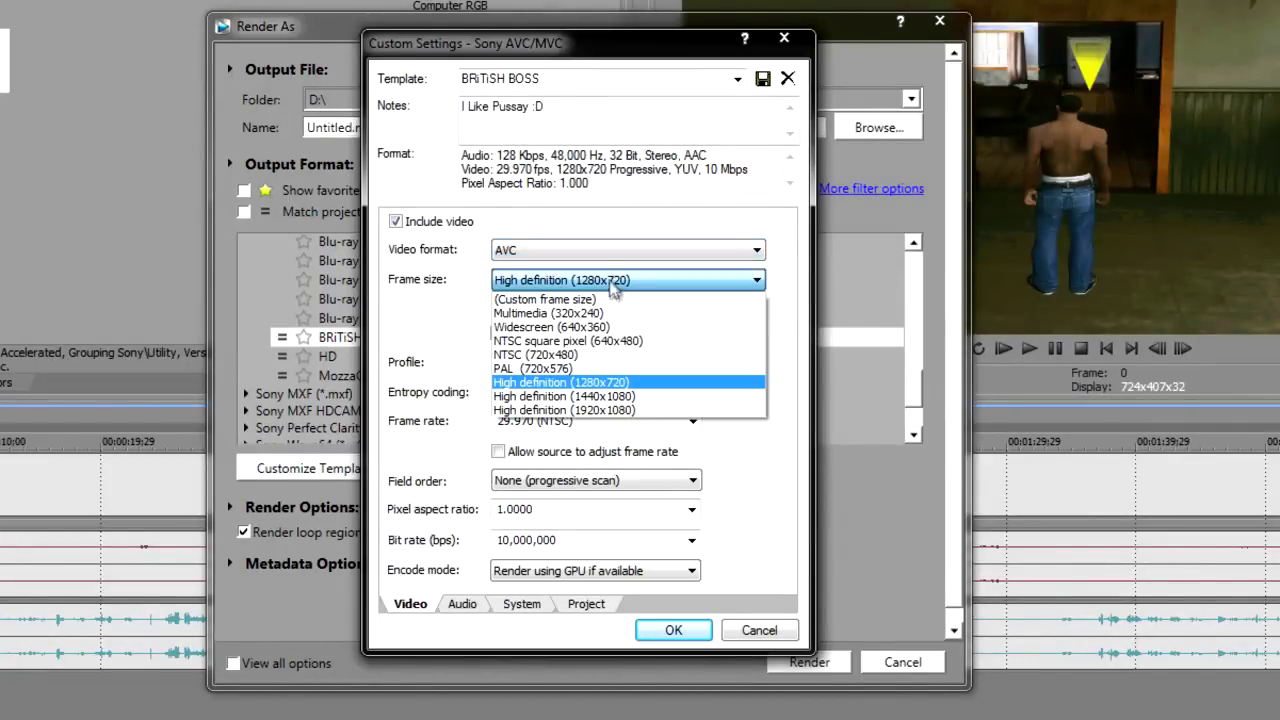
pyautogui.click(624, 384)
pyautogui.click(641, 368)
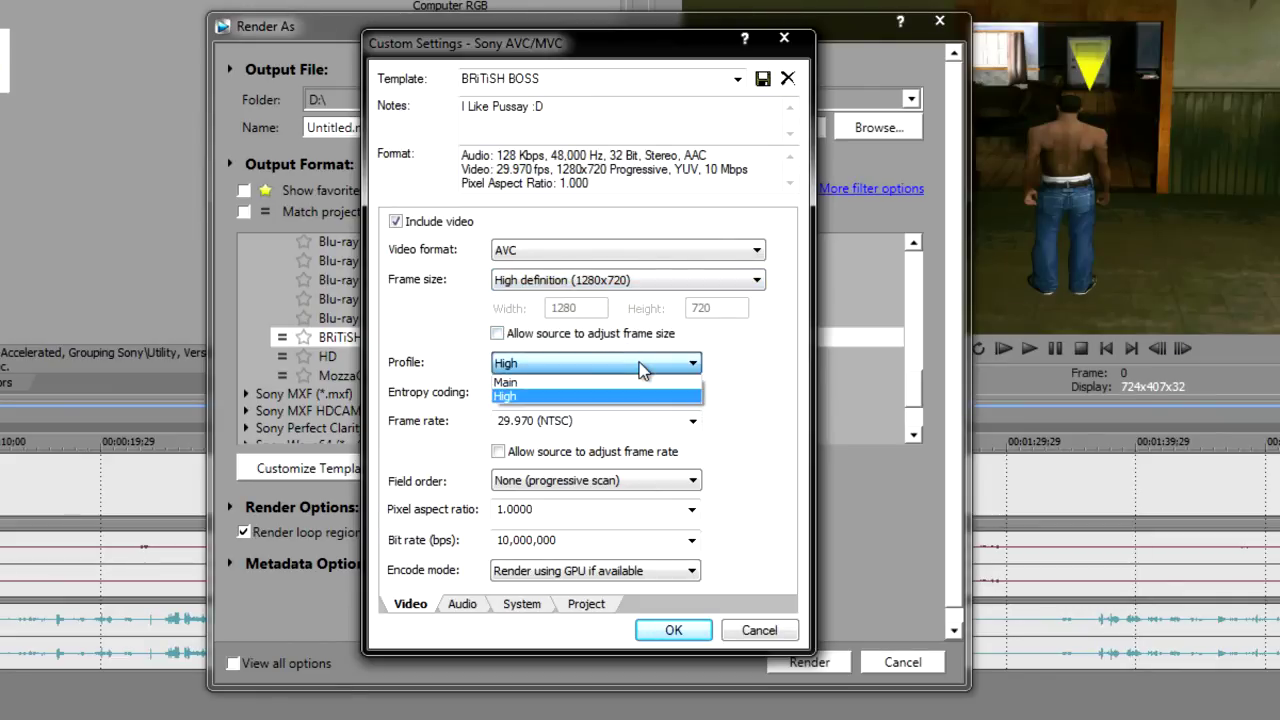
pyautogui.click(615, 396)
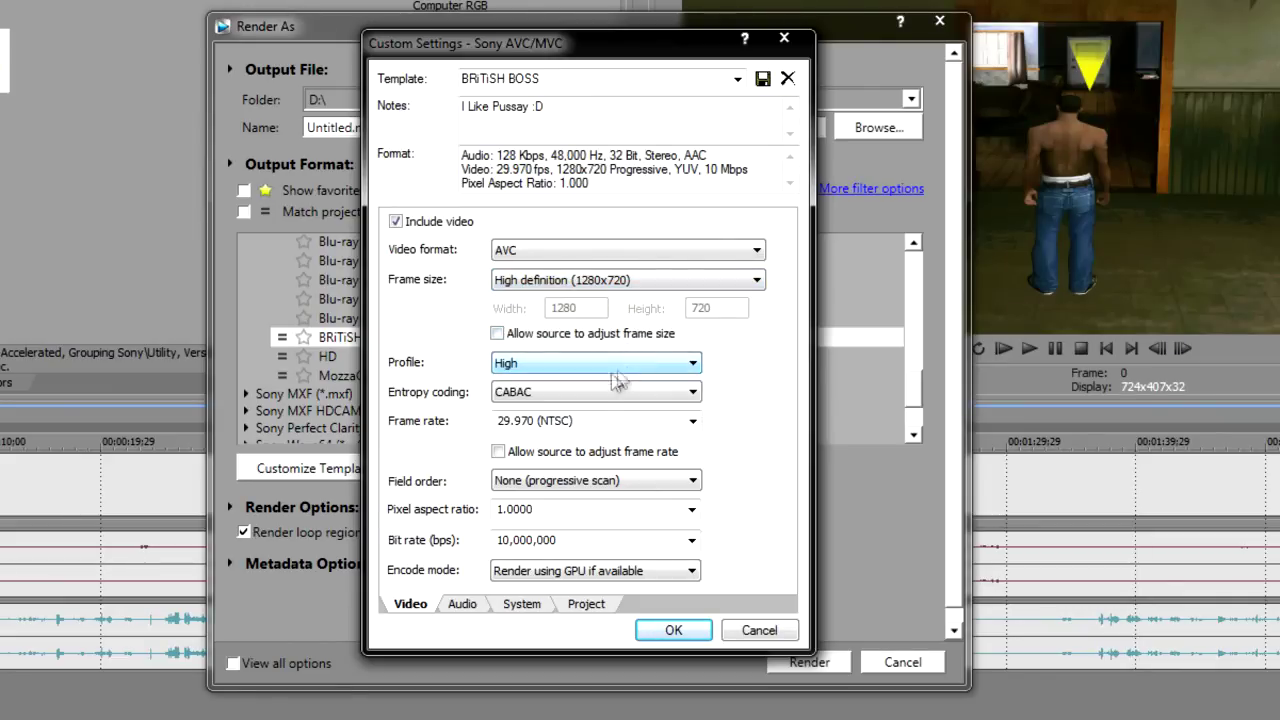
pyautogui.click(577, 393)
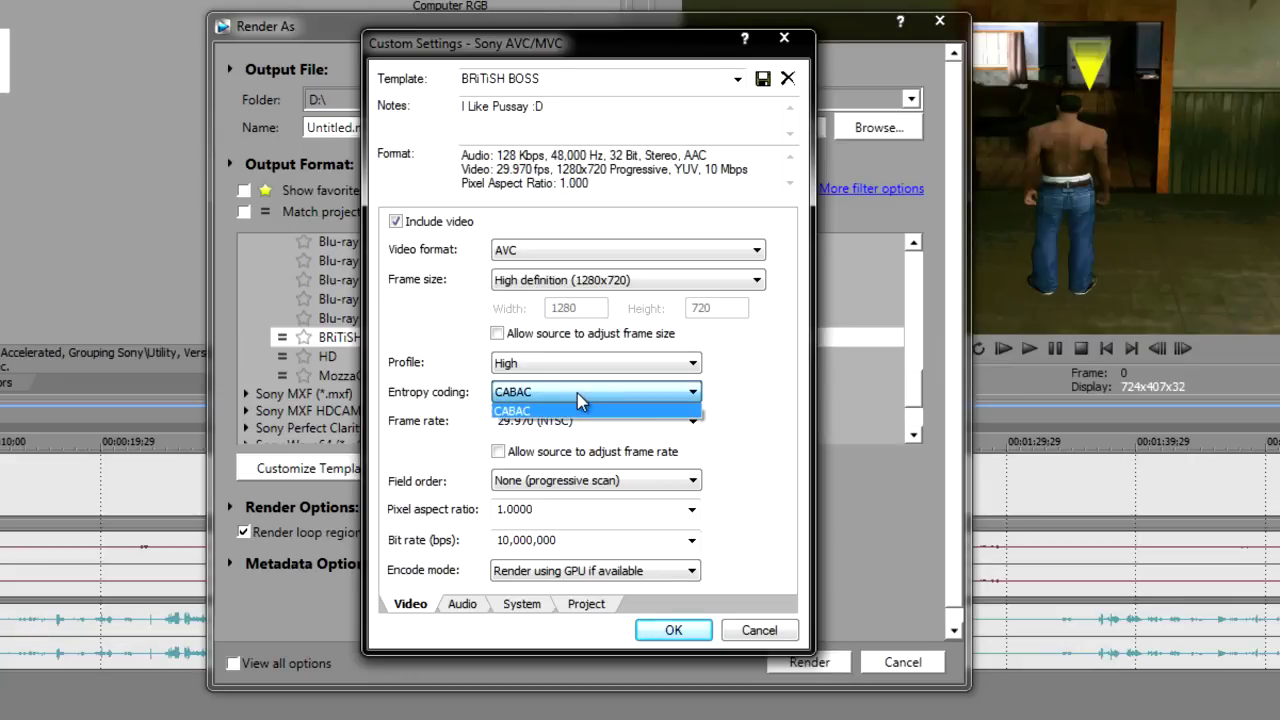
pyautogui.click(577, 393)
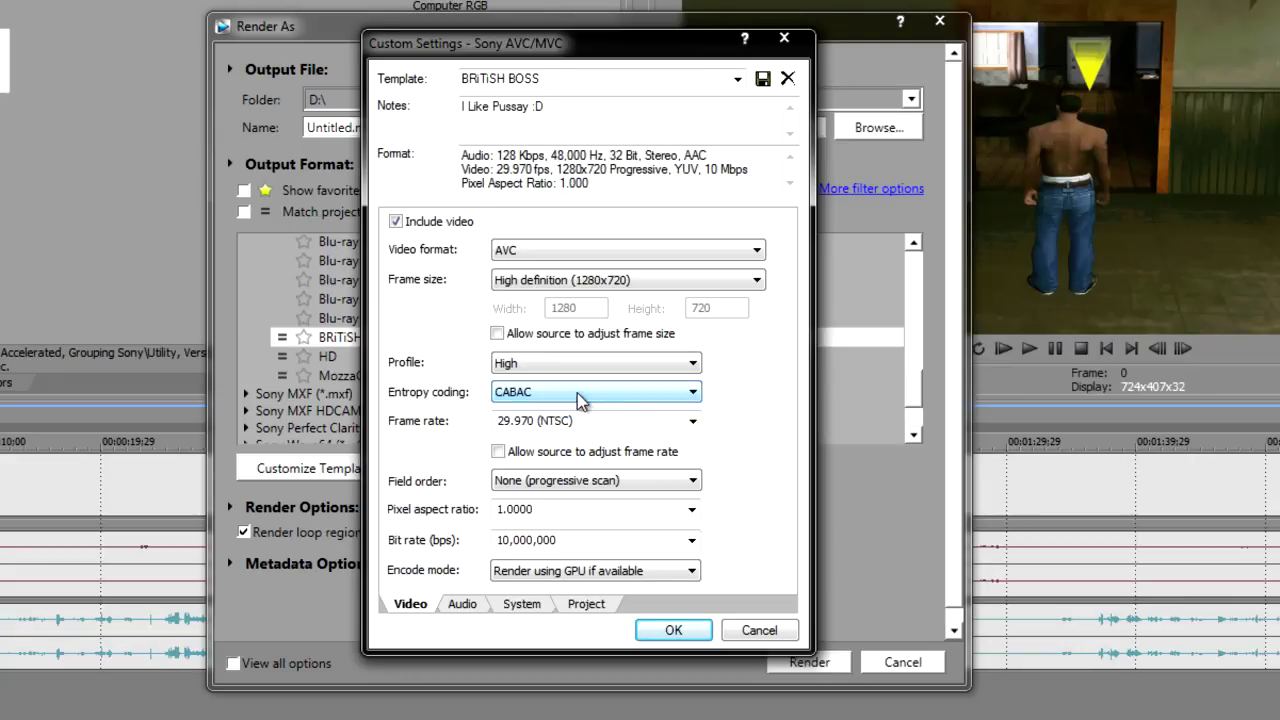
pyautogui.click(690, 421)
pyautogui.click(690, 421)
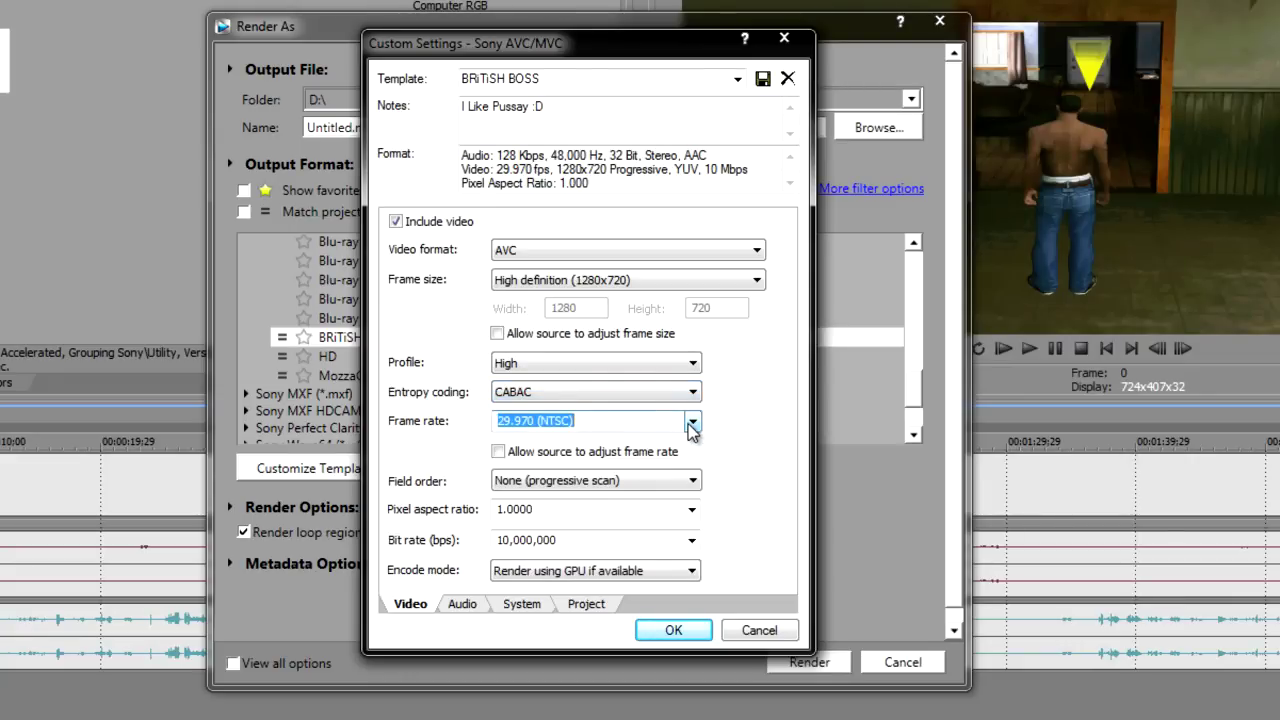
pyautogui.click(612, 482)
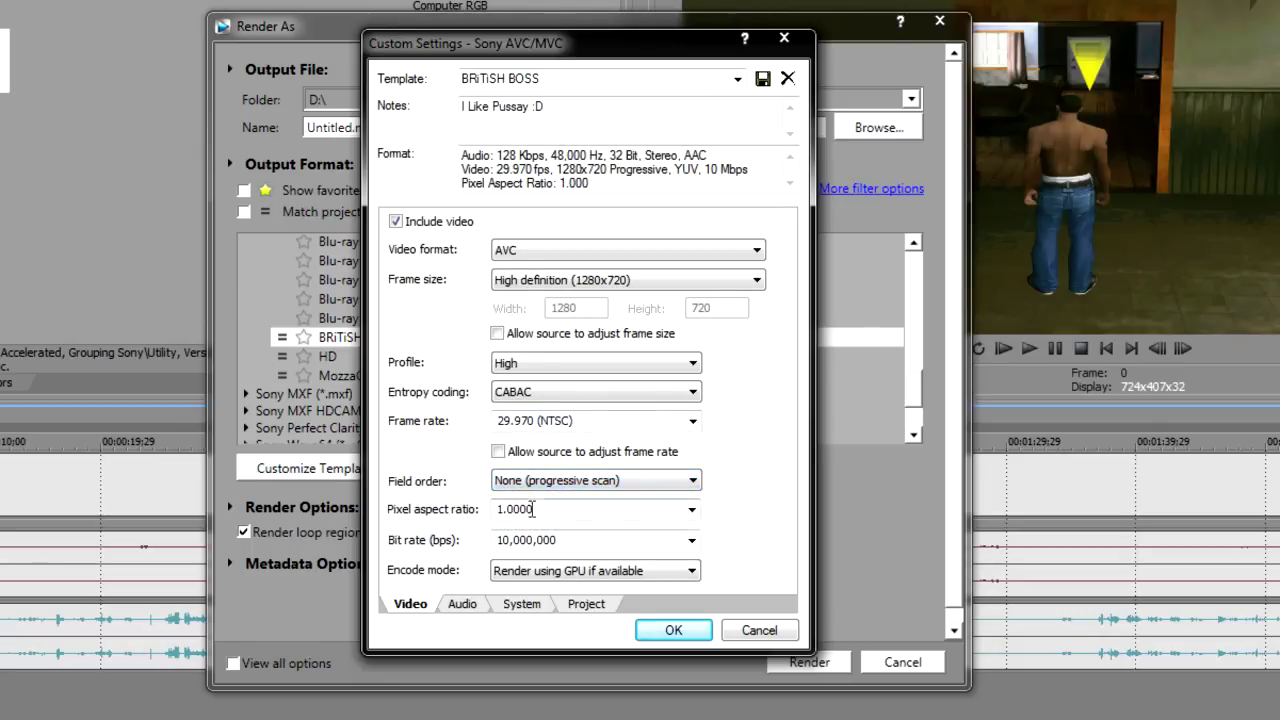
pyautogui.click(691, 541)
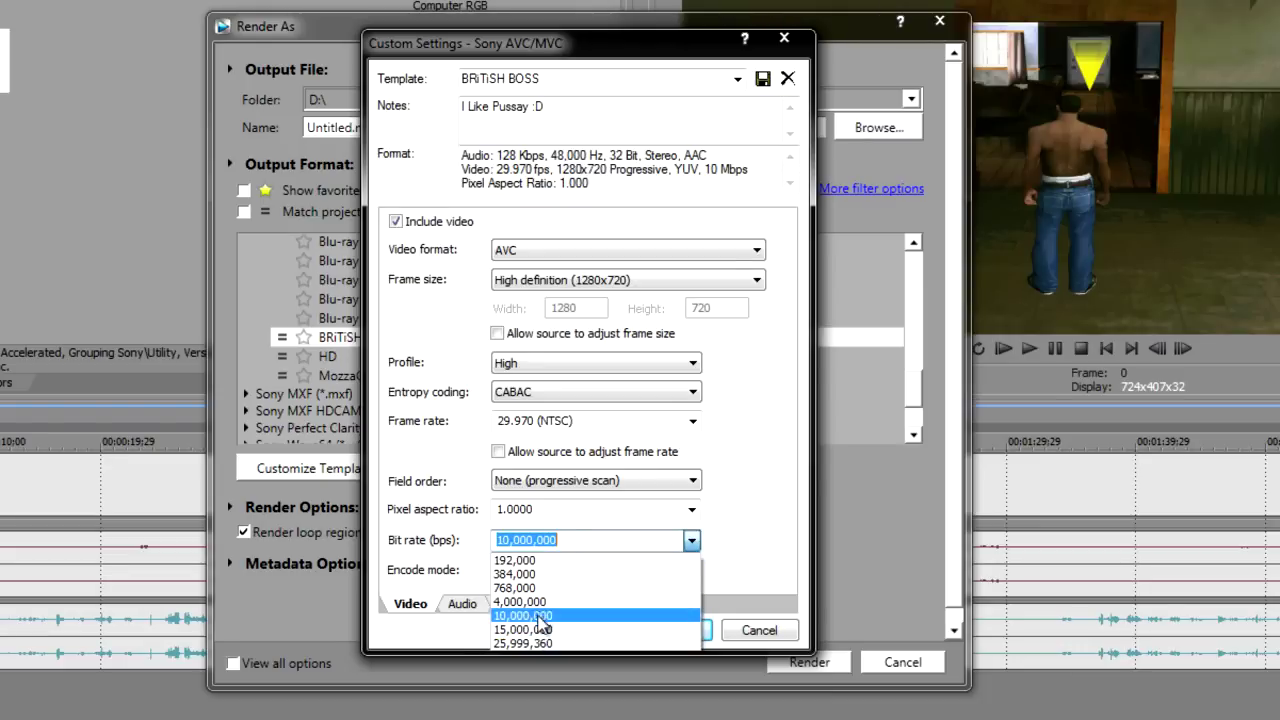
pyautogui.click(545, 616)
pyautogui.click(582, 540)
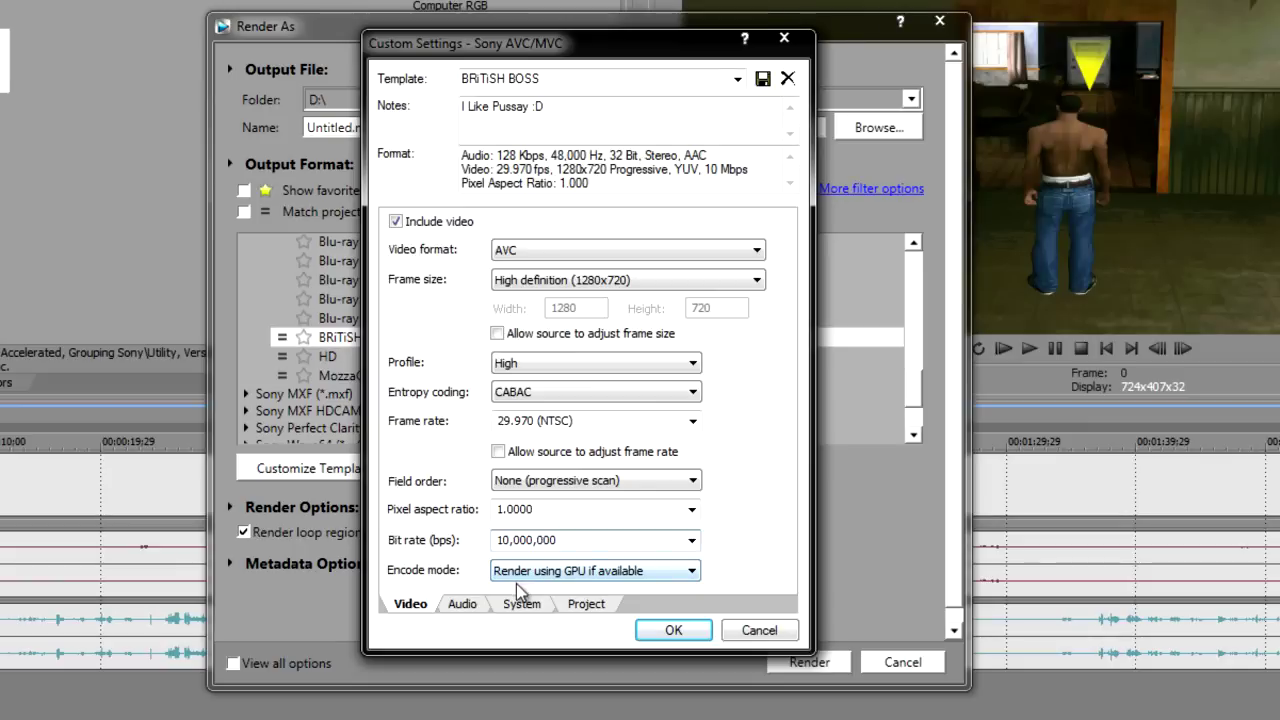
# Run Check GPU on the System tab and confirm Best rendering quality on the Project tab.
pyautogui.click(522, 607)
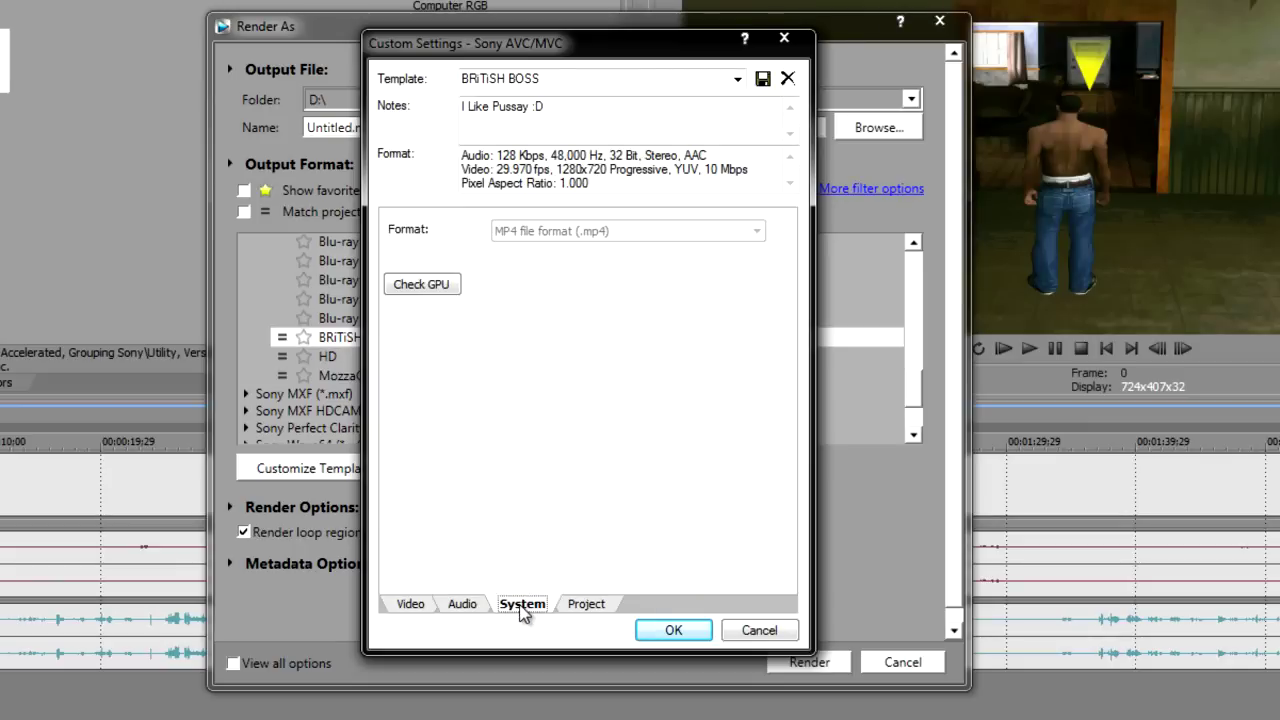
pyautogui.click(424, 288)
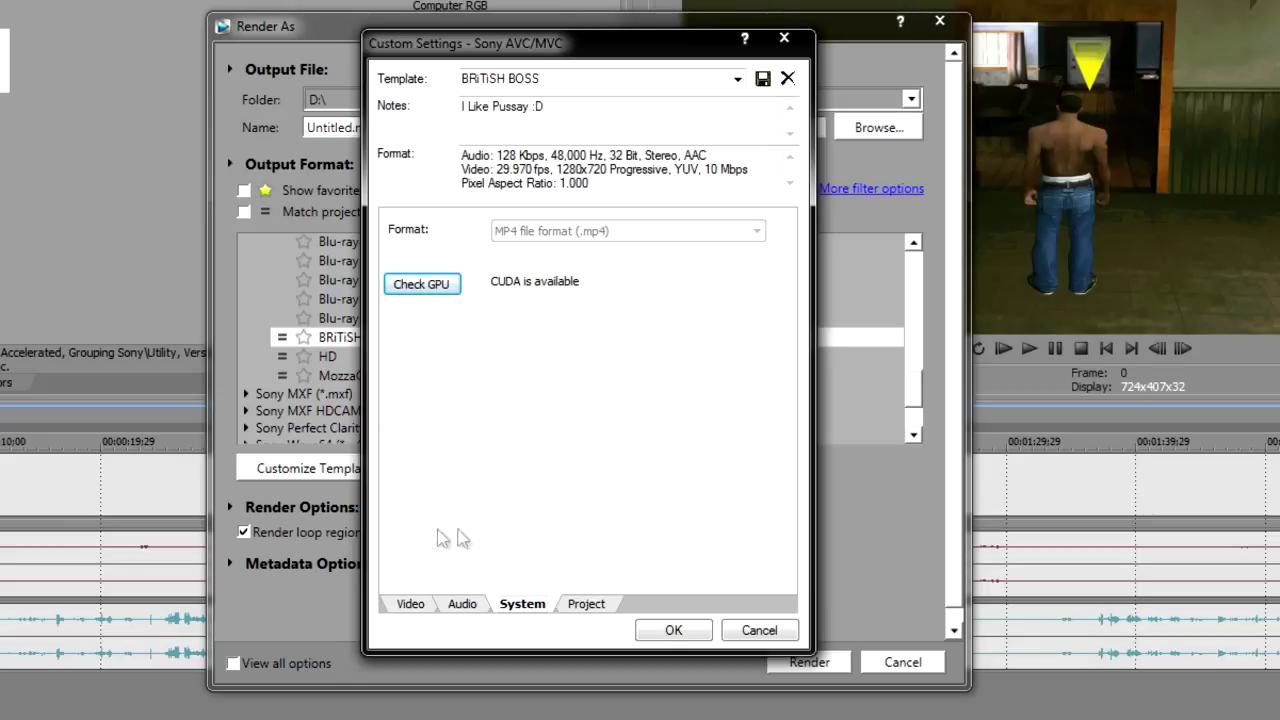
pyautogui.click(590, 604)
pyautogui.click(620, 231)
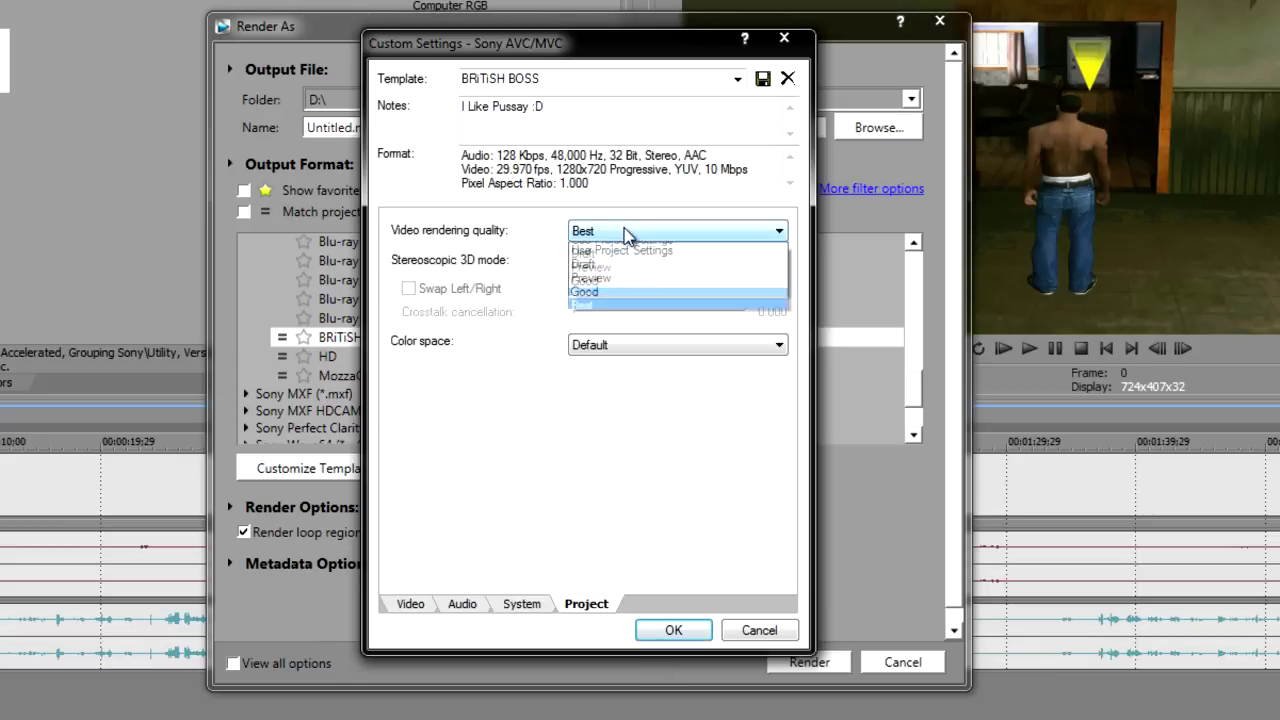
pyautogui.click(626, 231)
pyautogui.click(412, 604)
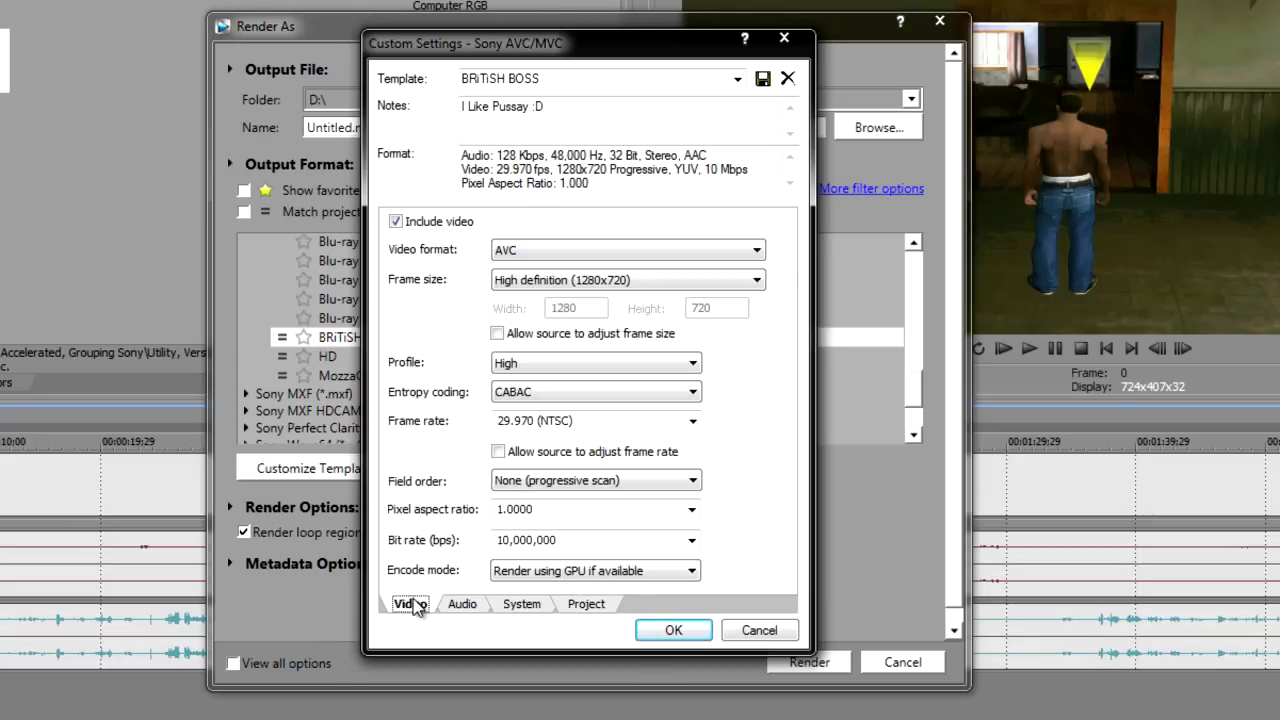
# Leave Encode mode on Render using GPU if available after briefly trying CPU only.
pyautogui.click(556, 571)
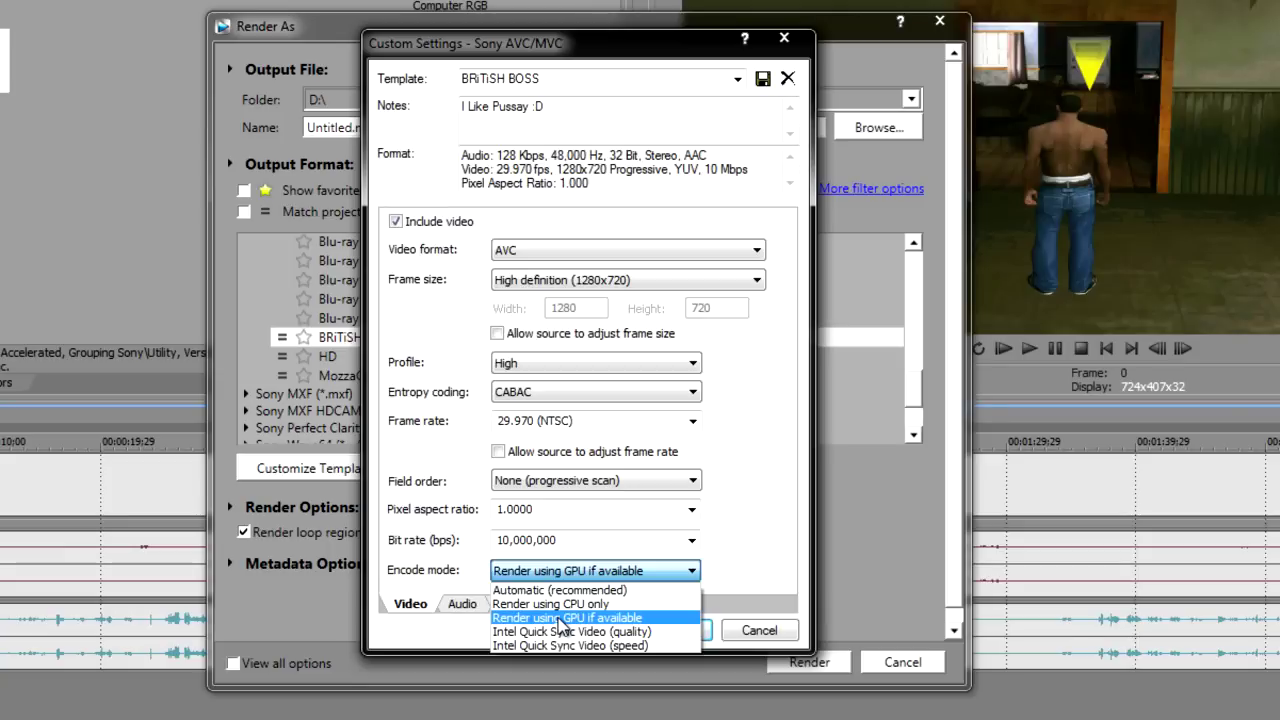
pyautogui.click(560, 619)
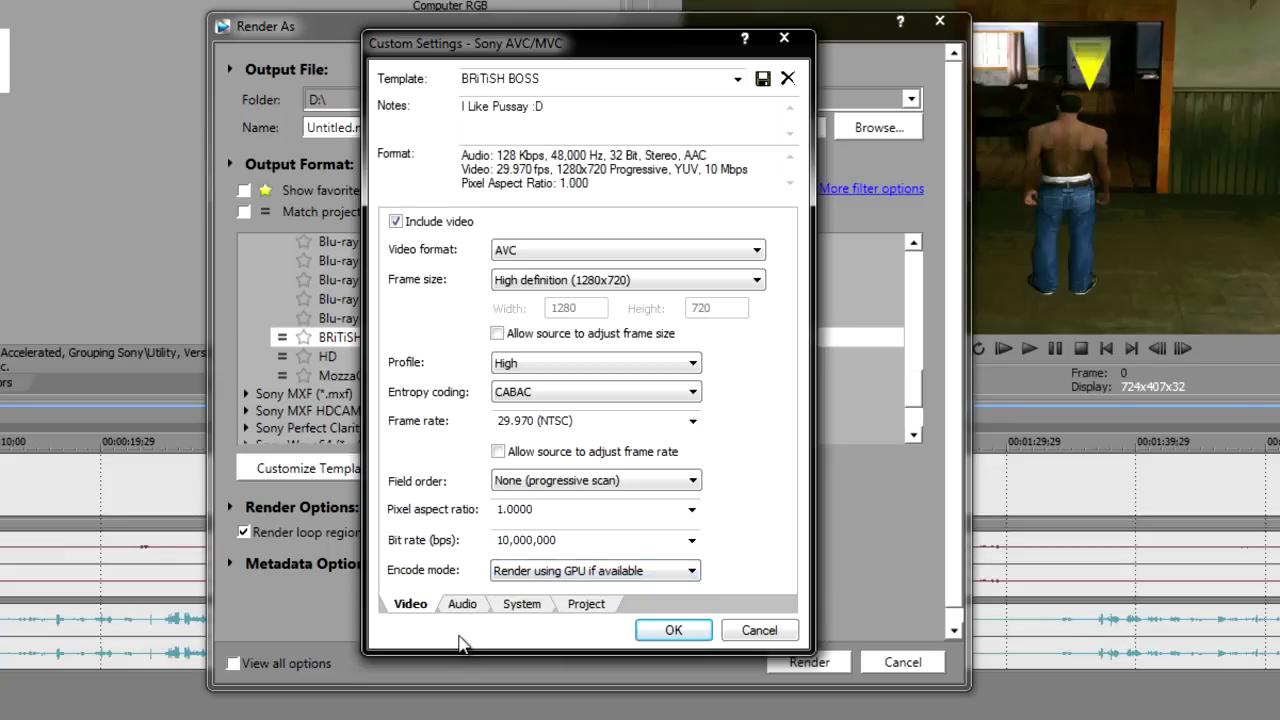
pyautogui.click(545, 571)
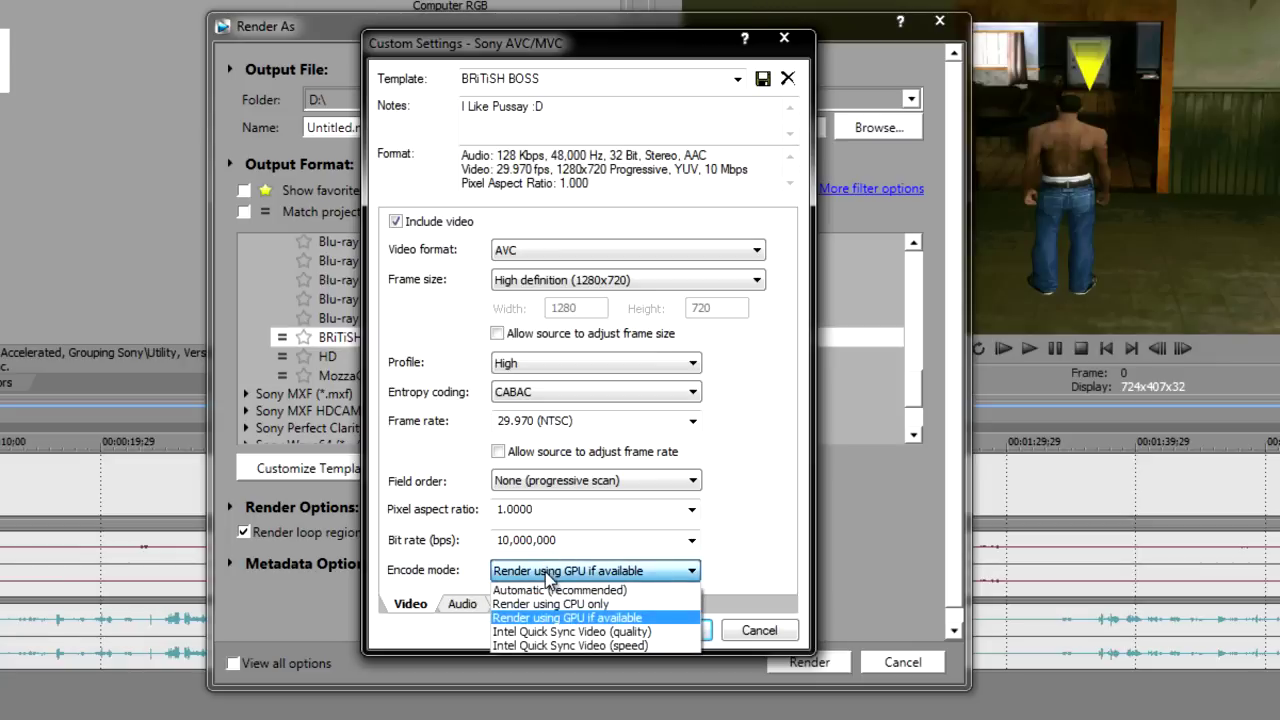
pyautogui.click(587, 605)
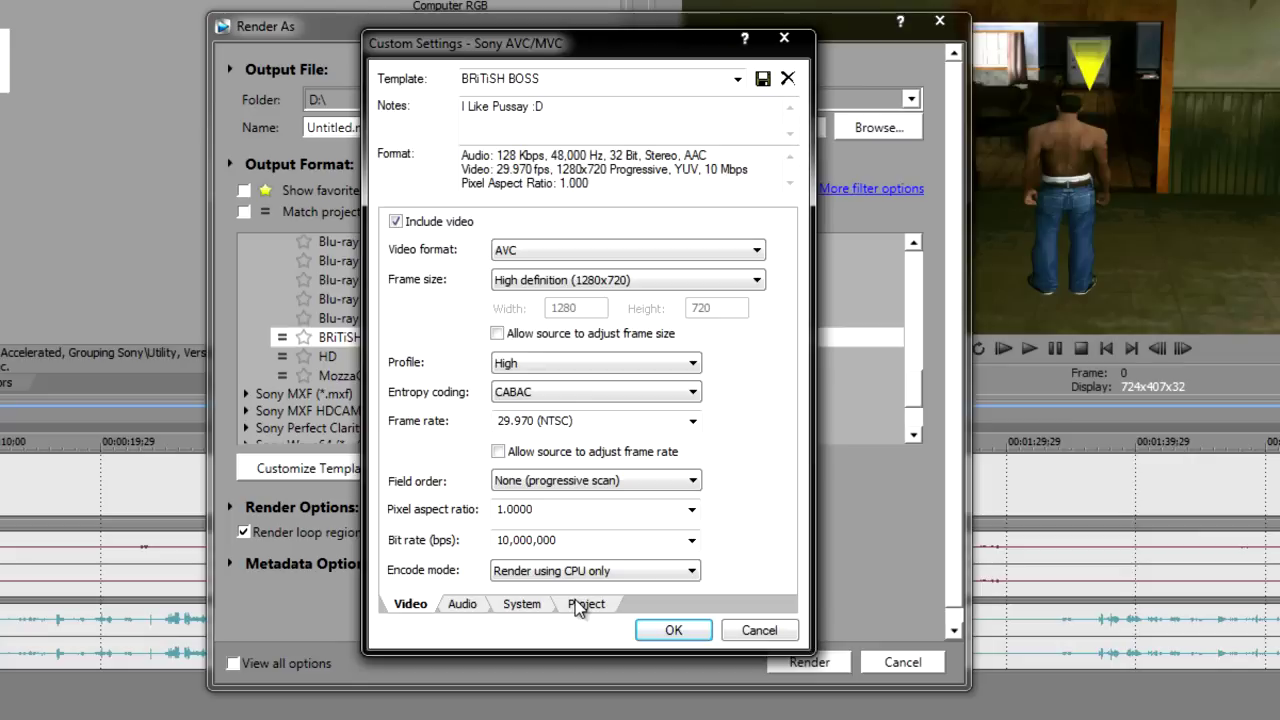
pyautogui.click(580, 571)
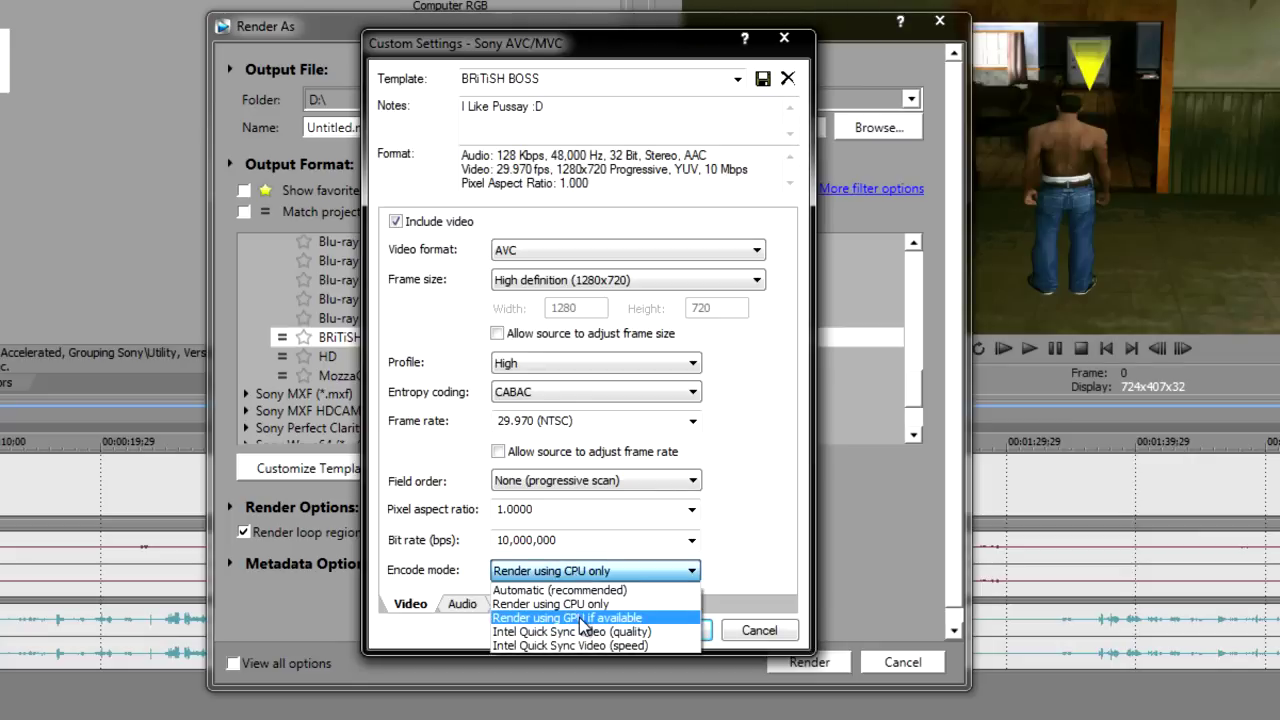
pyautogui.click(583, 618)
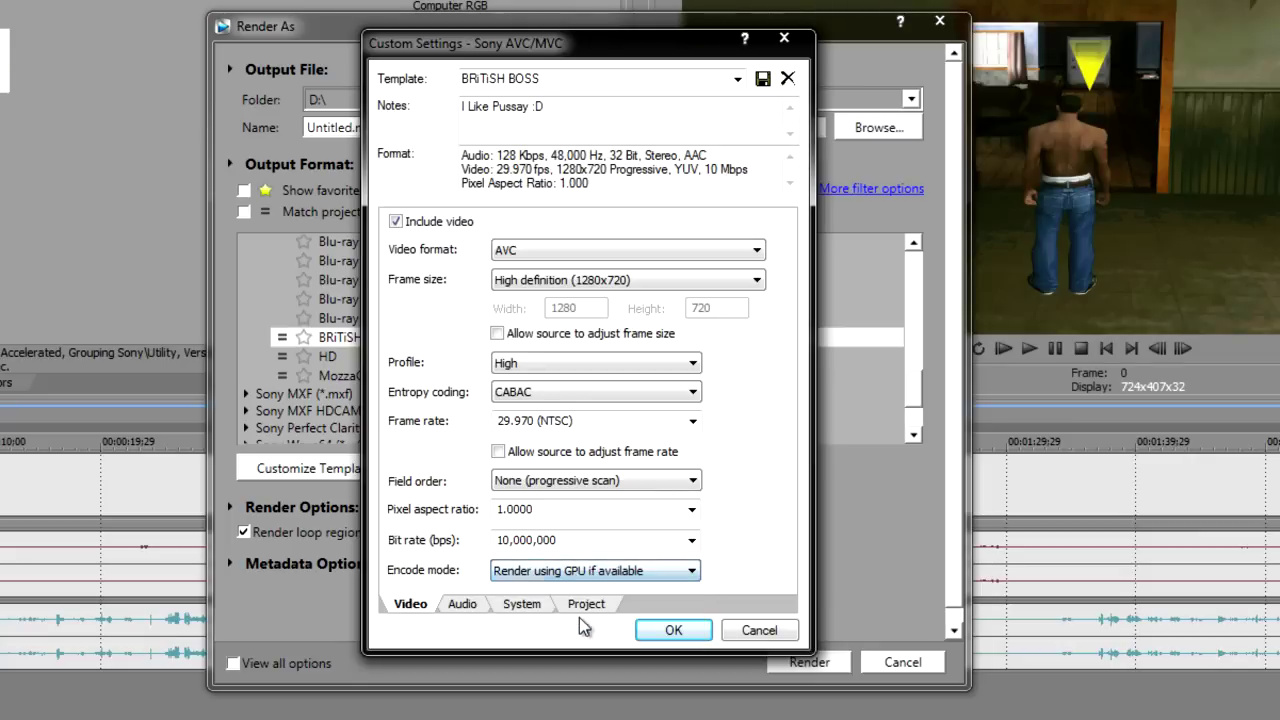
# Save the BRiTiSH BOSS template with its current settings.
pyautogui.click(646, 82)
pyautogui.click(637, 85)
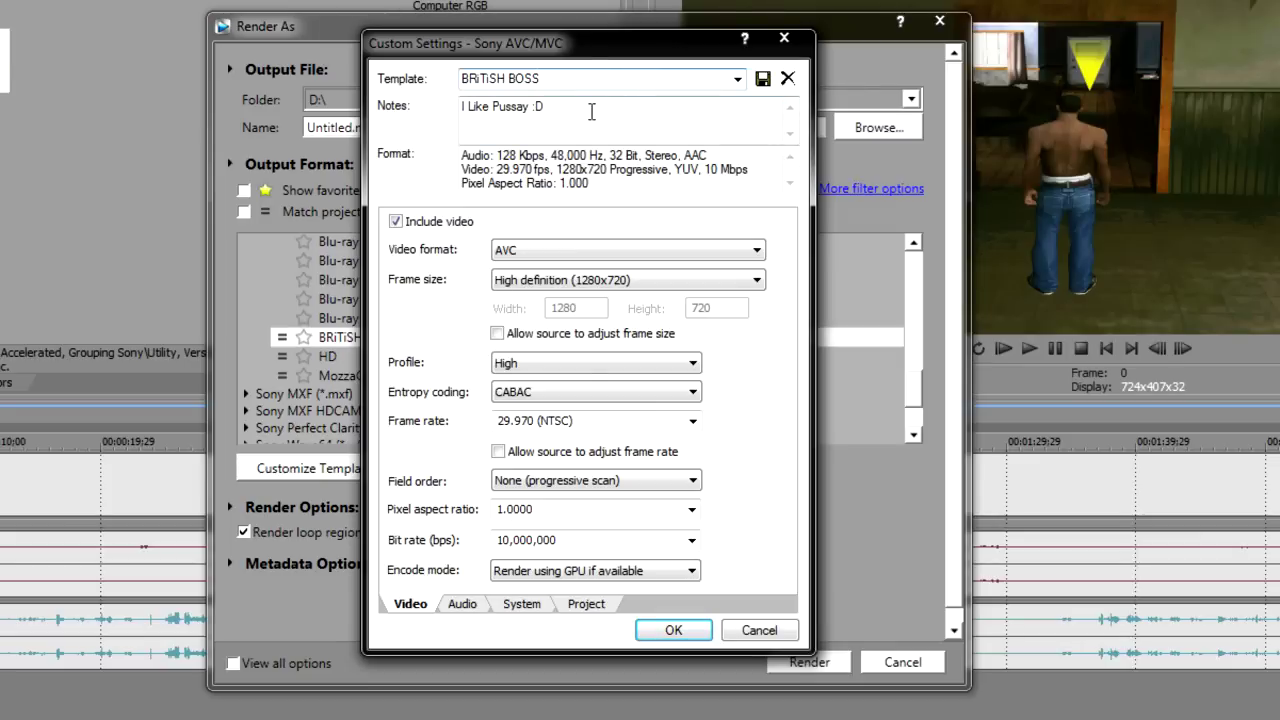
pyautogui.press('Tab')
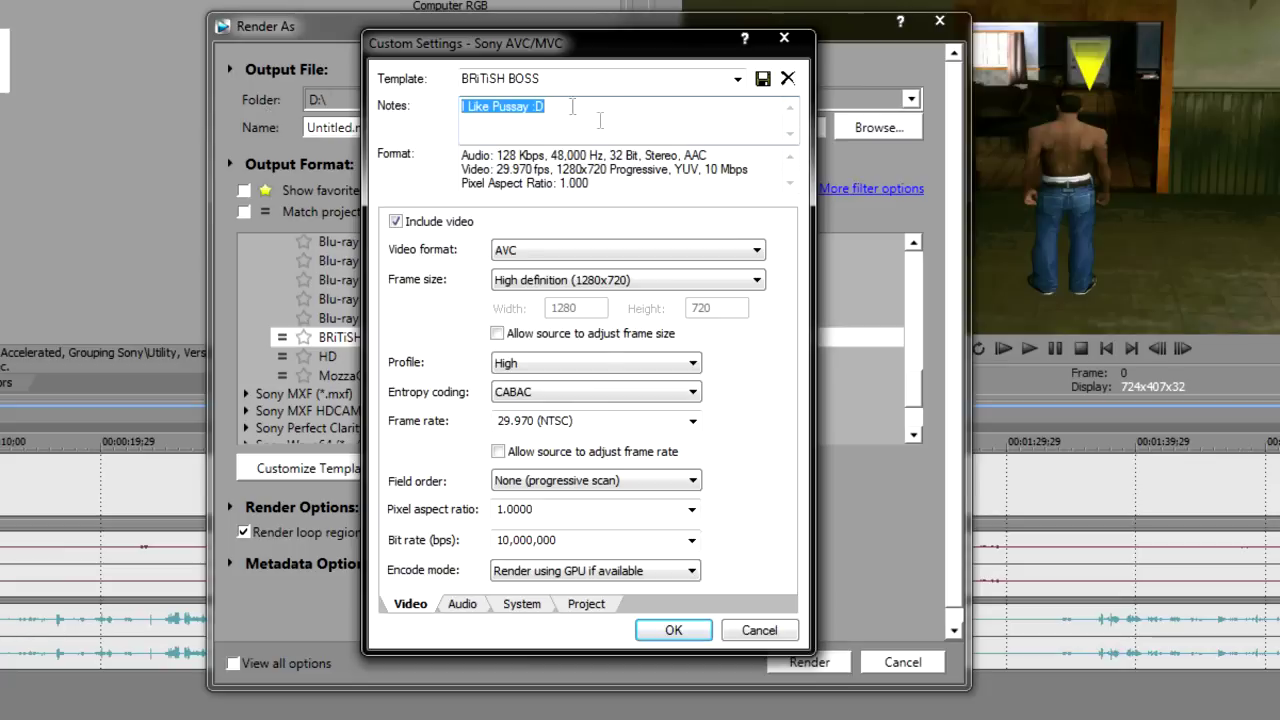
pyautogui.click(615, 125)
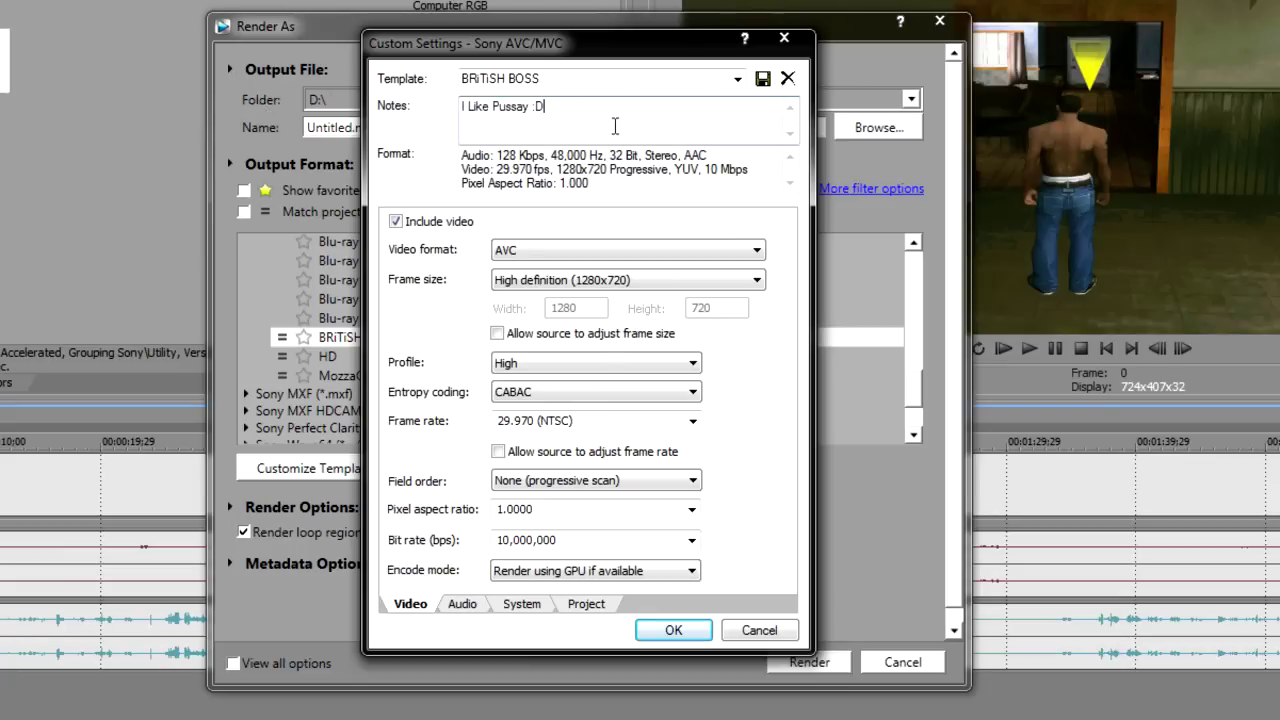
pyautogui.click(763, 78)
# Review the AAC 48,000 Hz 128,000 bps stereo audio, System and Best-quality Project tabs.
pyautogui.click(466, 608)
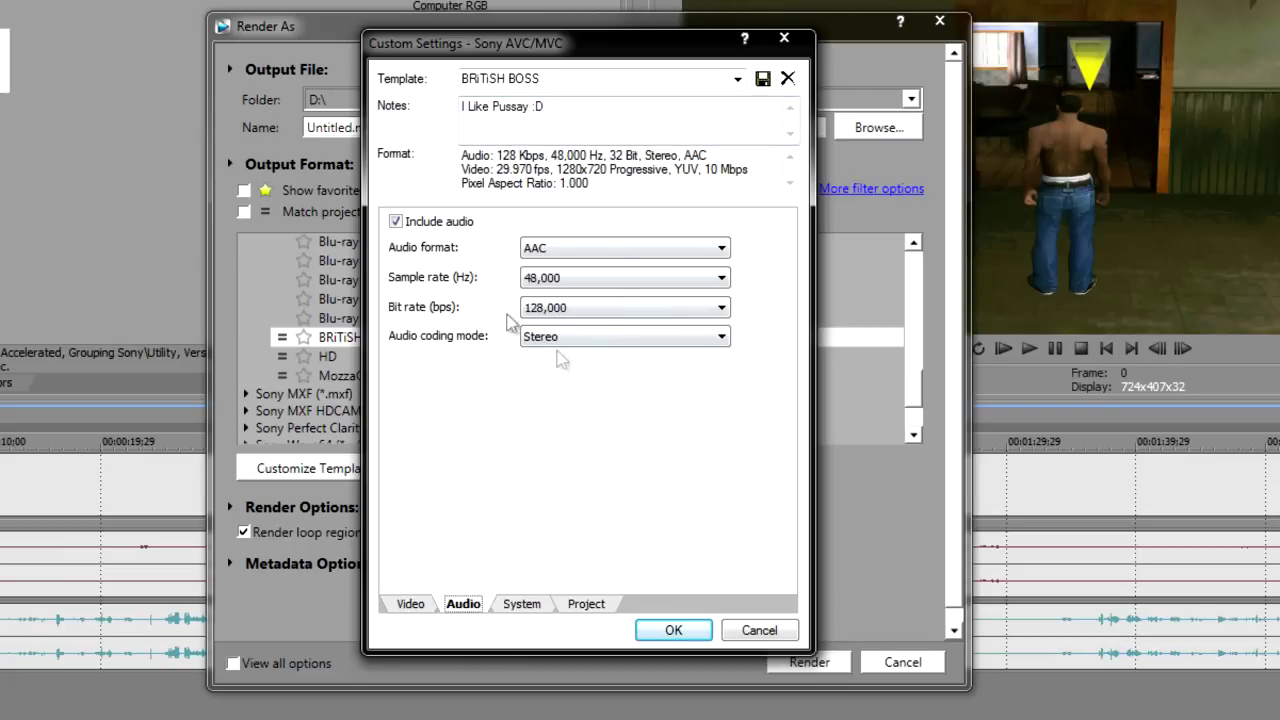
pyautogui.click(522, 606)
pyautogui.click(587, 606)
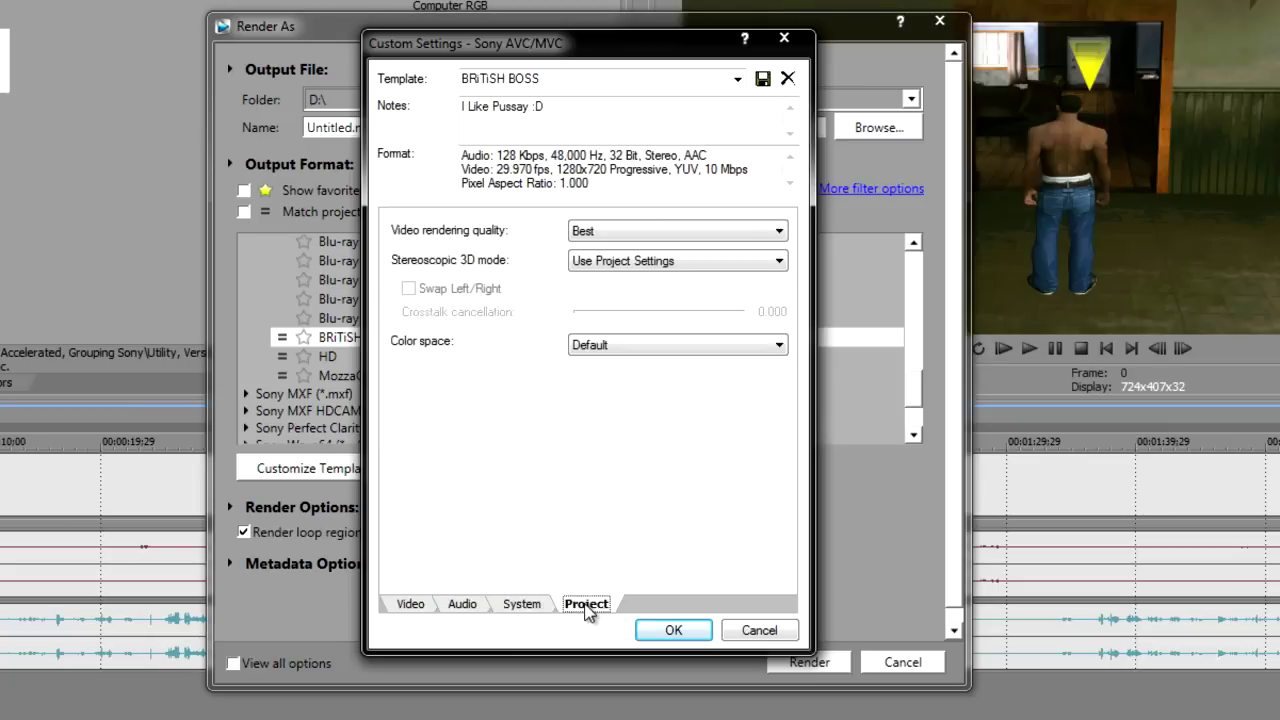
pyautogui.click(425, 609)
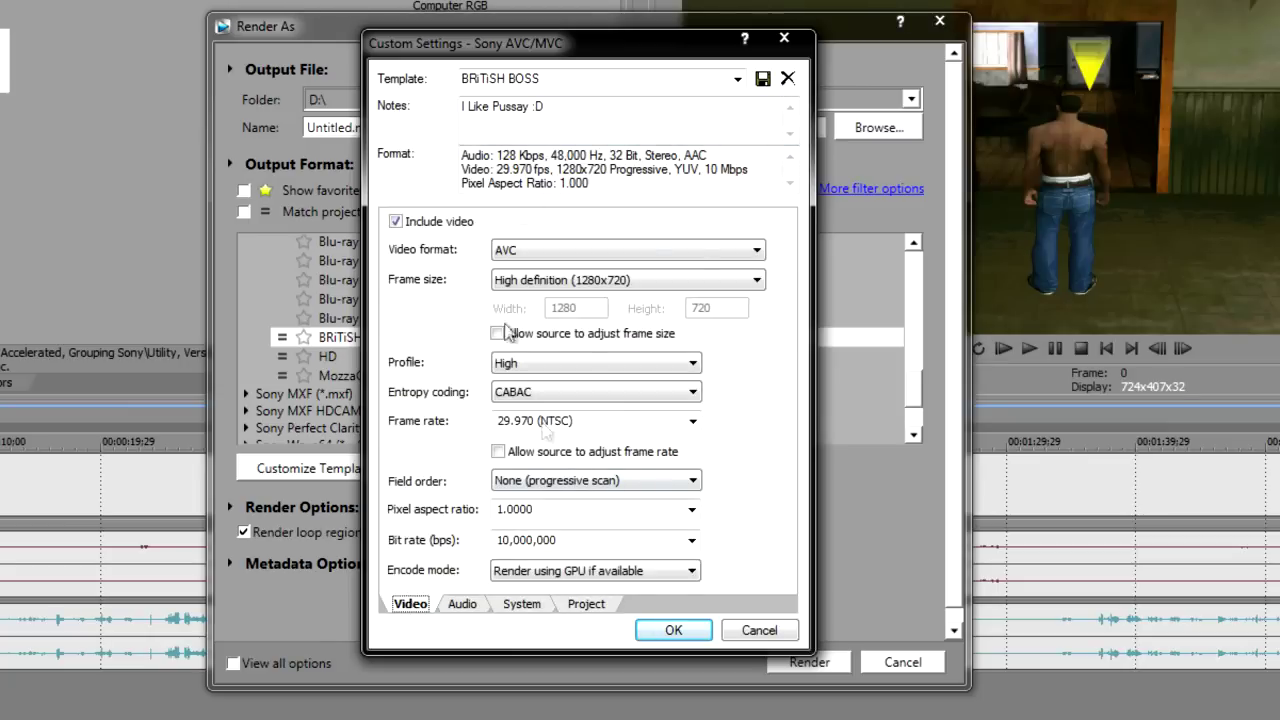
# Name the output file Test and render the project to D:\Test.mp4.
pyautogui.click(674, 631)
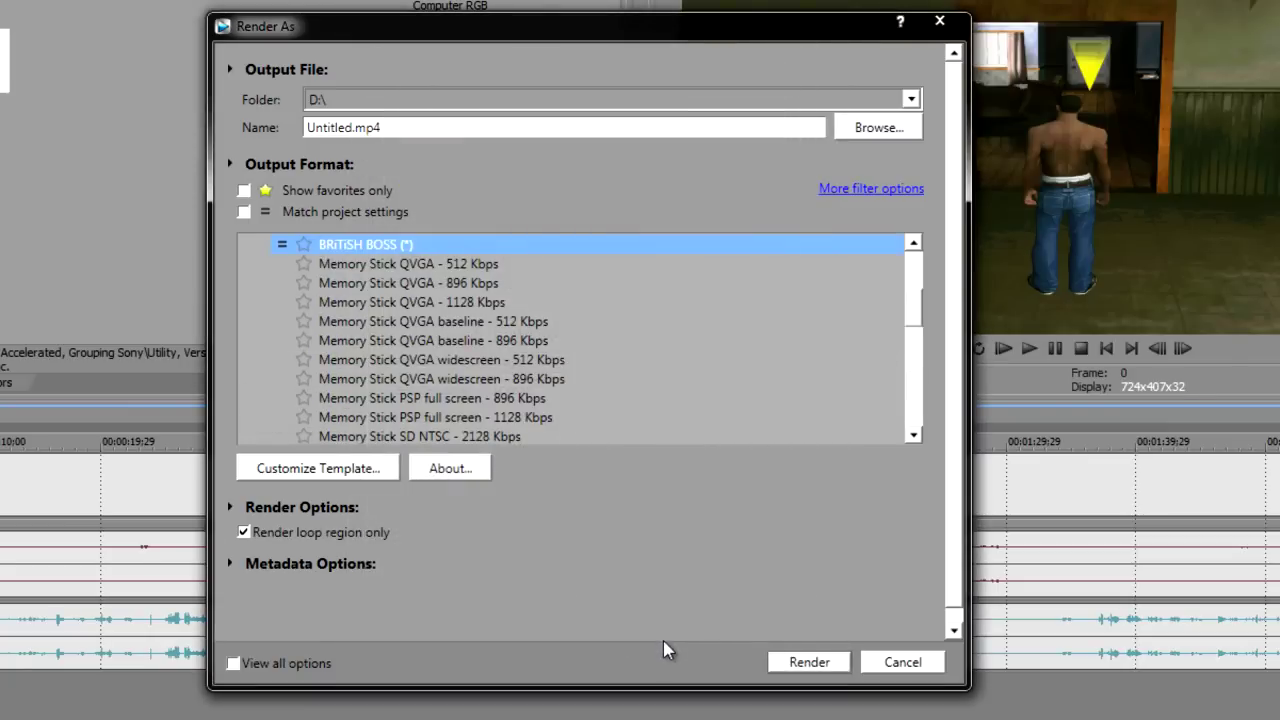
pyautogui.click(901, 131)
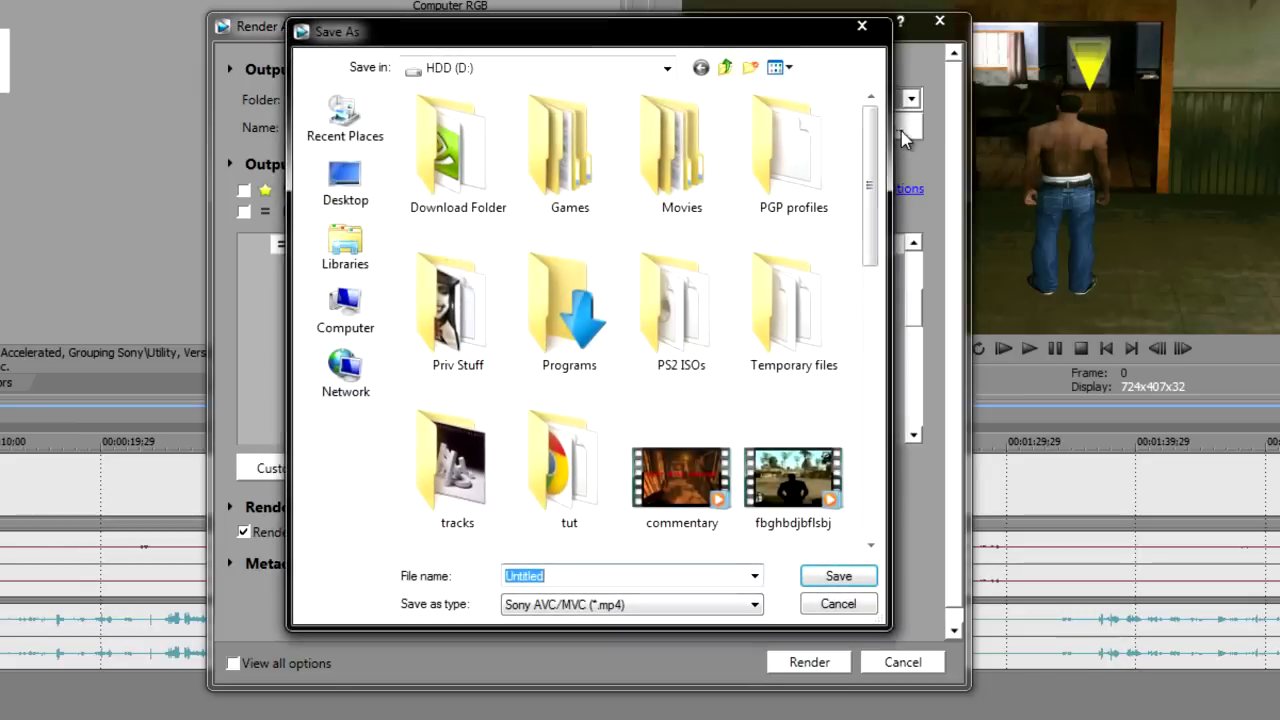
pyautogui.click(868, 36)
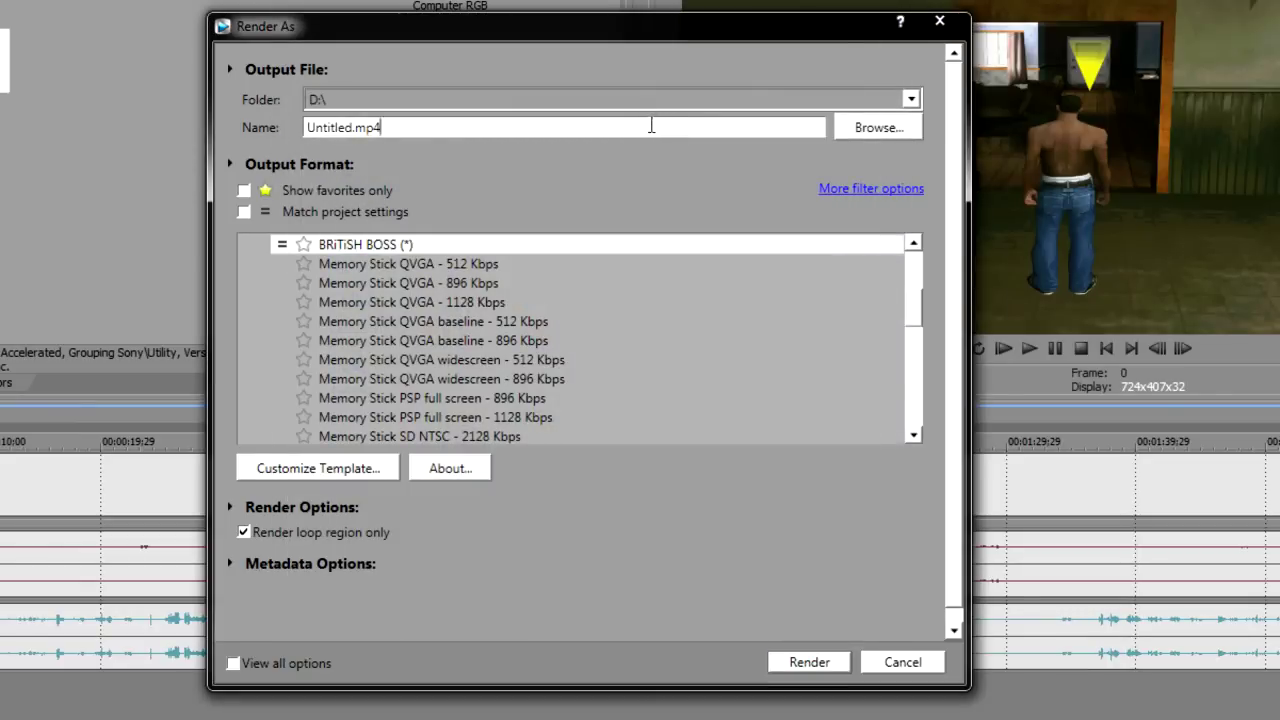
pyautogui.doubleClick(651, 126)
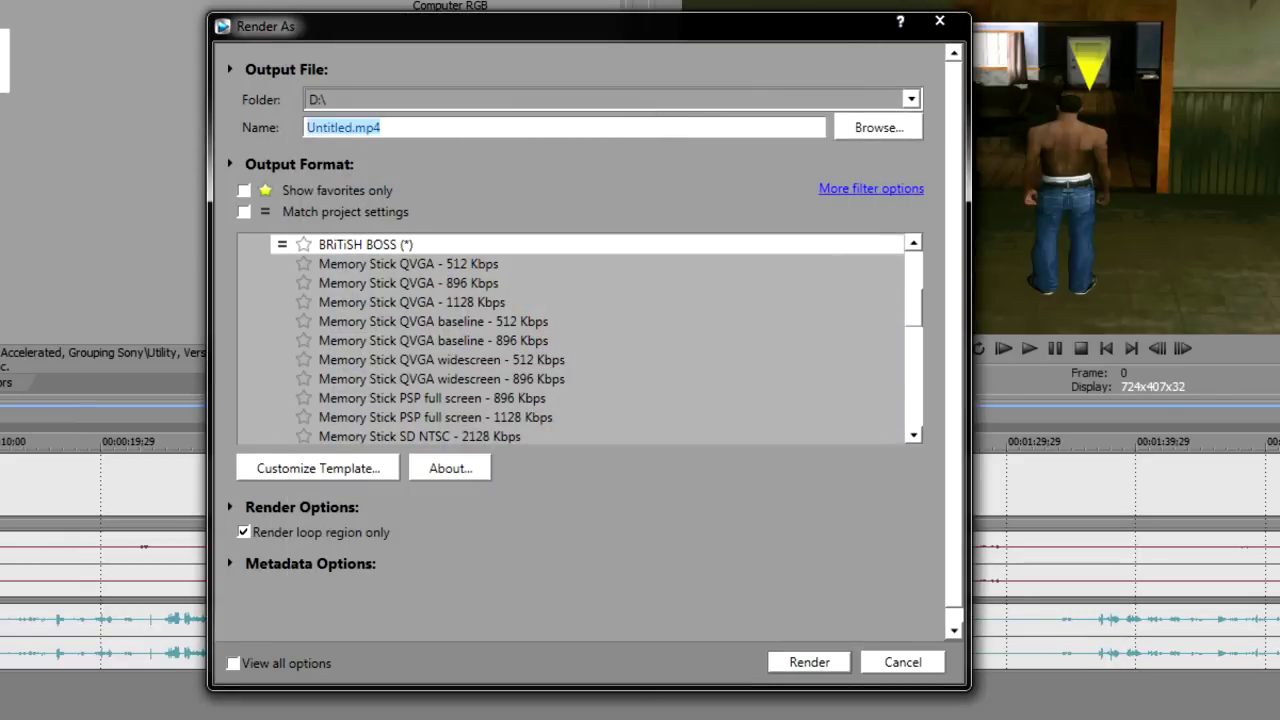
pyautogui.write('Test')
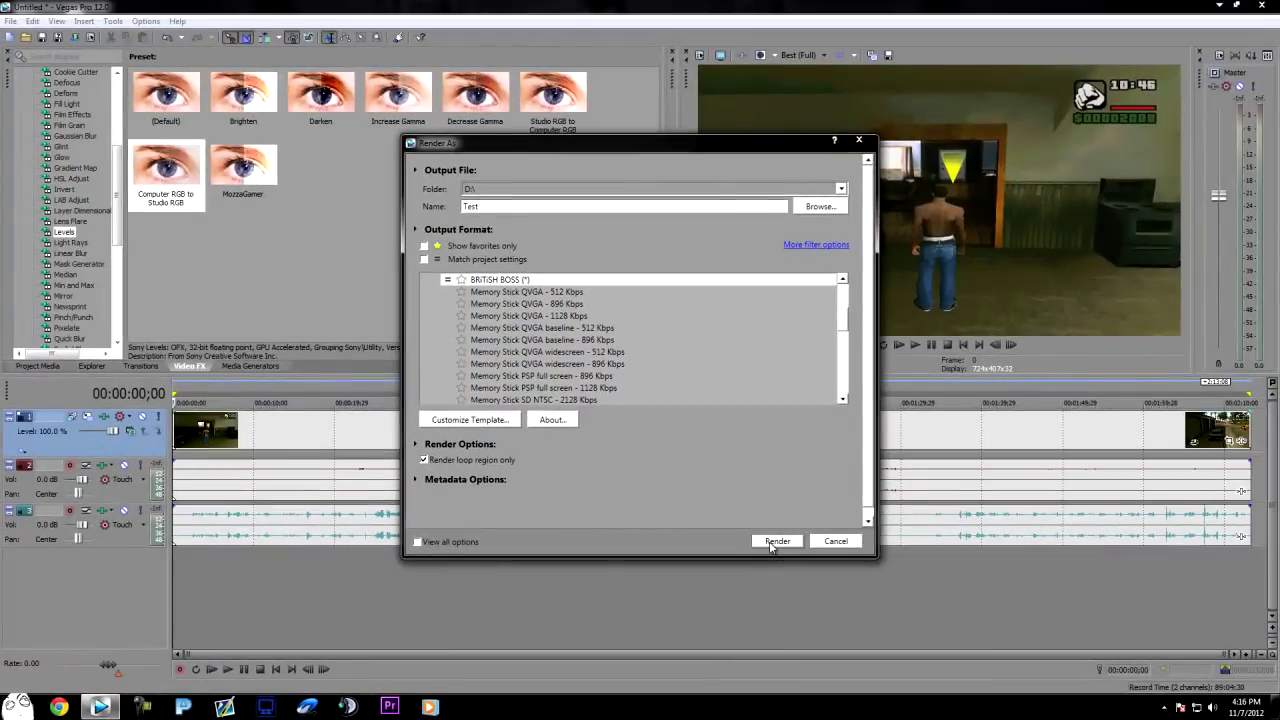
pyautogui.click(769, 541)
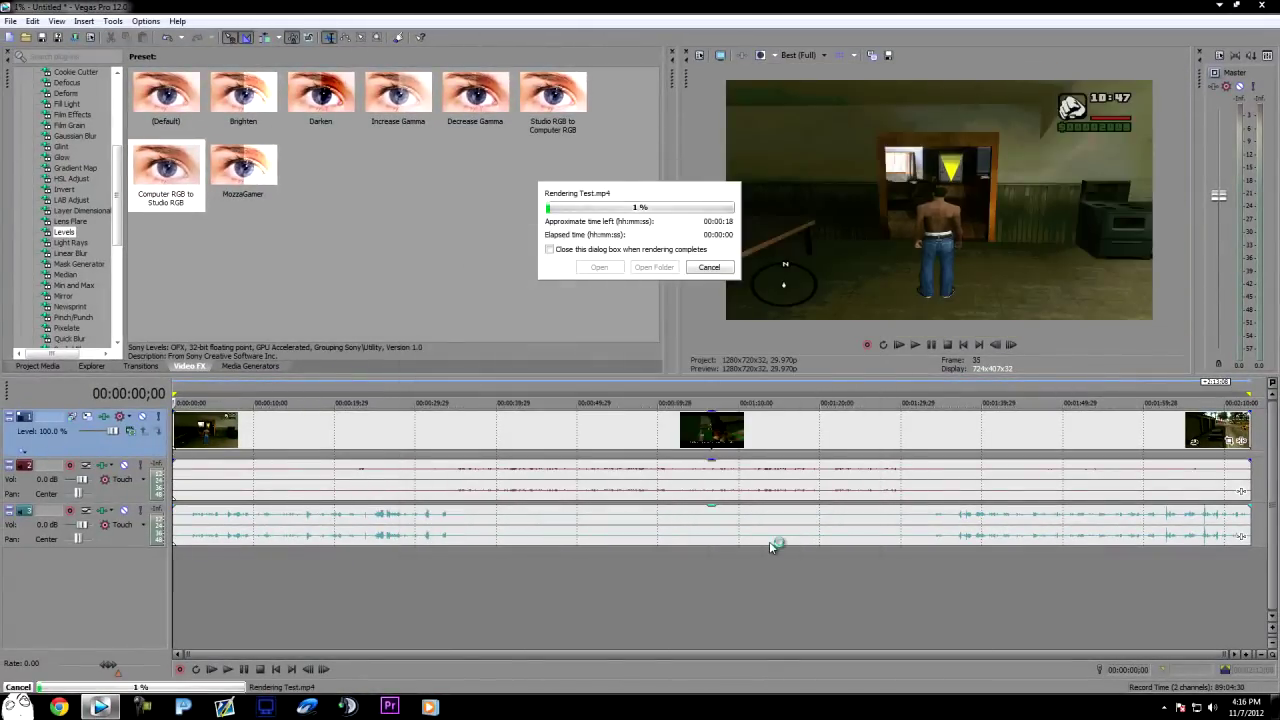